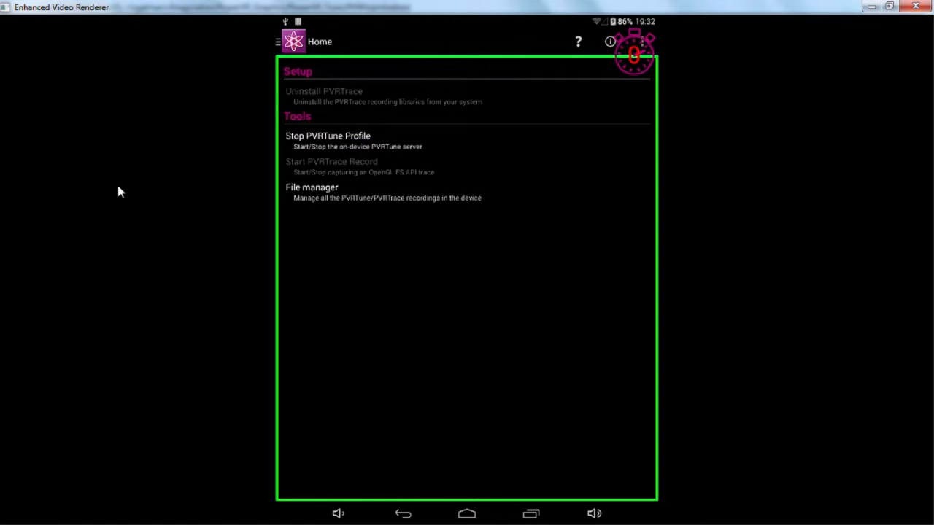
Shrink the device mirror window, switch to PVRTuneDeveloper and move the mirror clear of the connection shortcuts.
drag(405, 6, 676, 227)
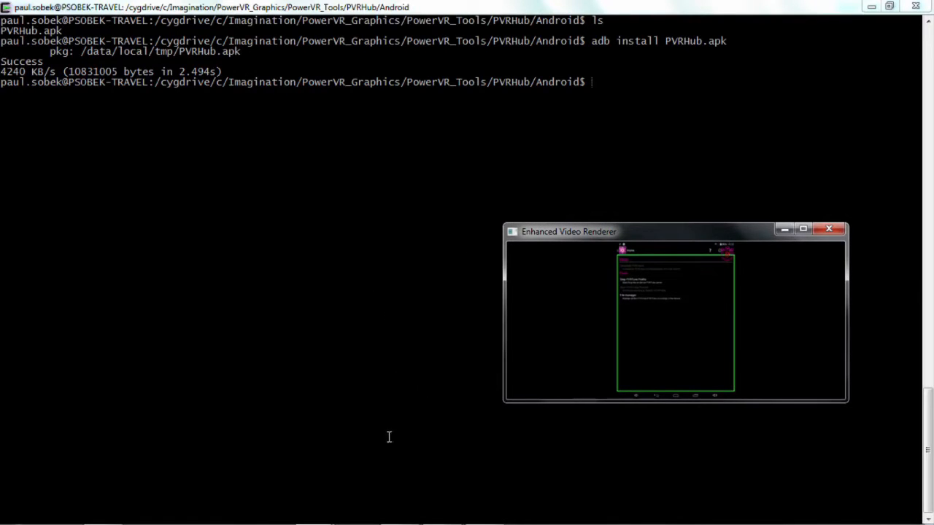
mouse_move(358, 524)
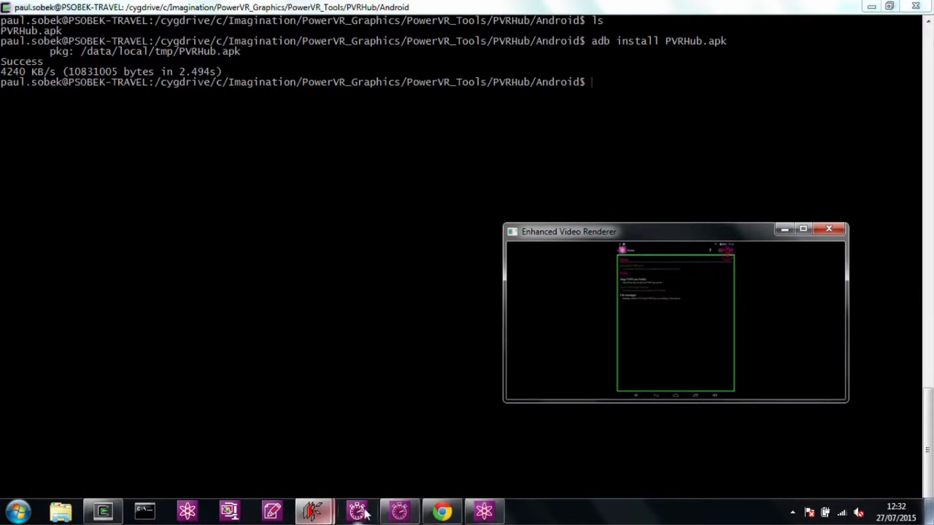
click(399, 512)
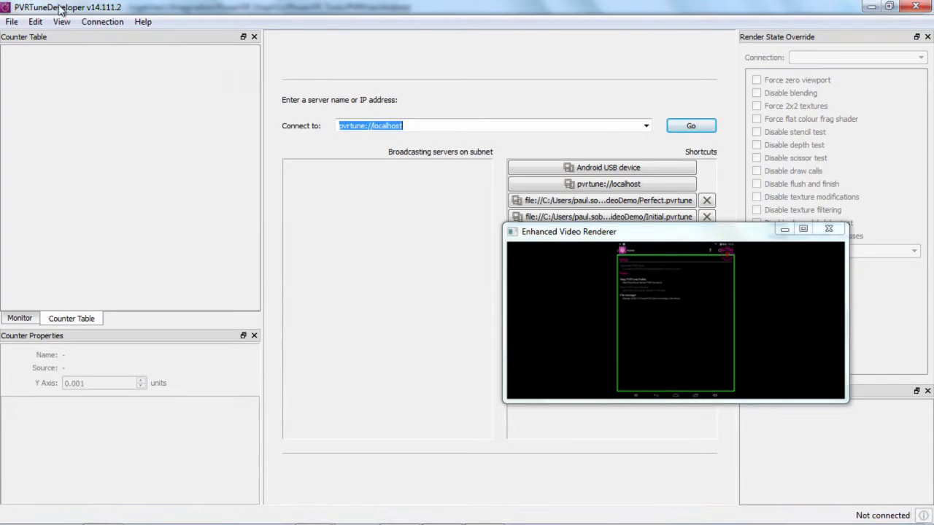
drag(667, 232, 713, 336)
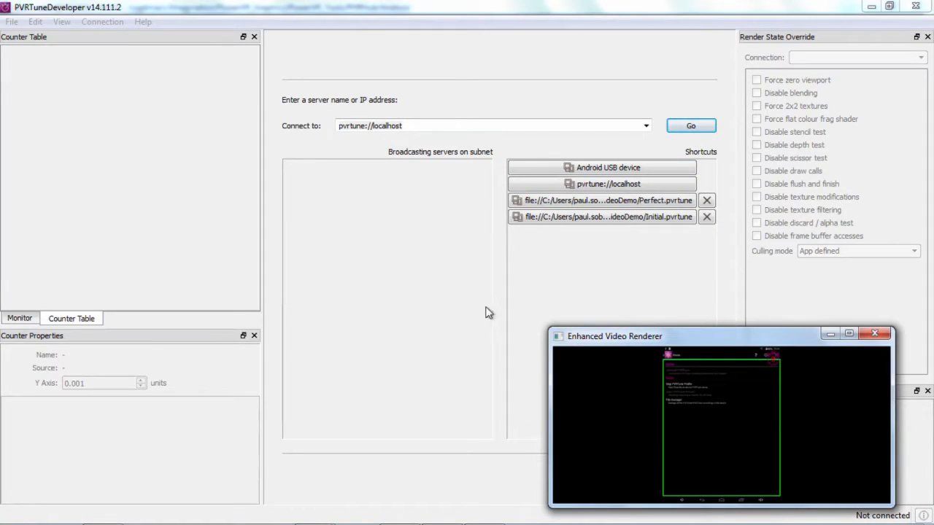
Connect to the Android USB device, dismissing the version warning, and move the device mirror further off the timeline graph.
click(526, 171)
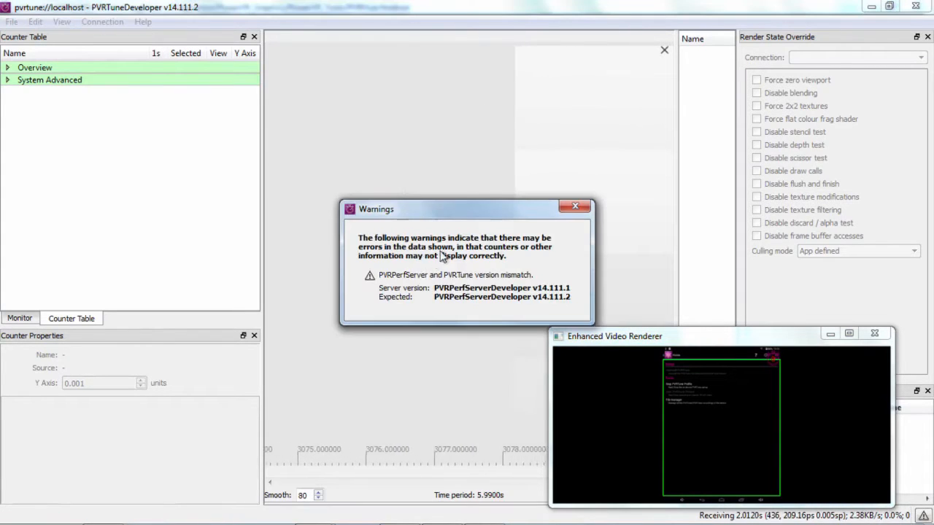
click(586, 206)
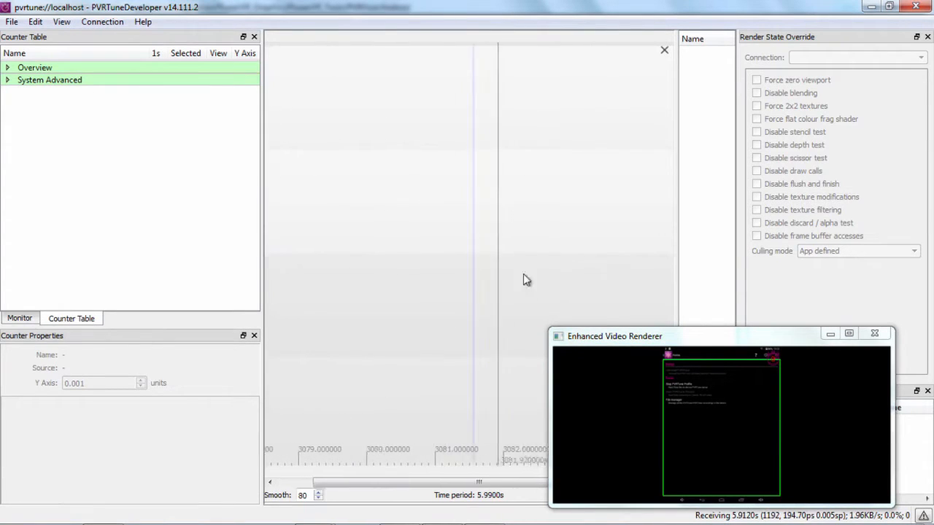
drag(683, 342, 737, 354)
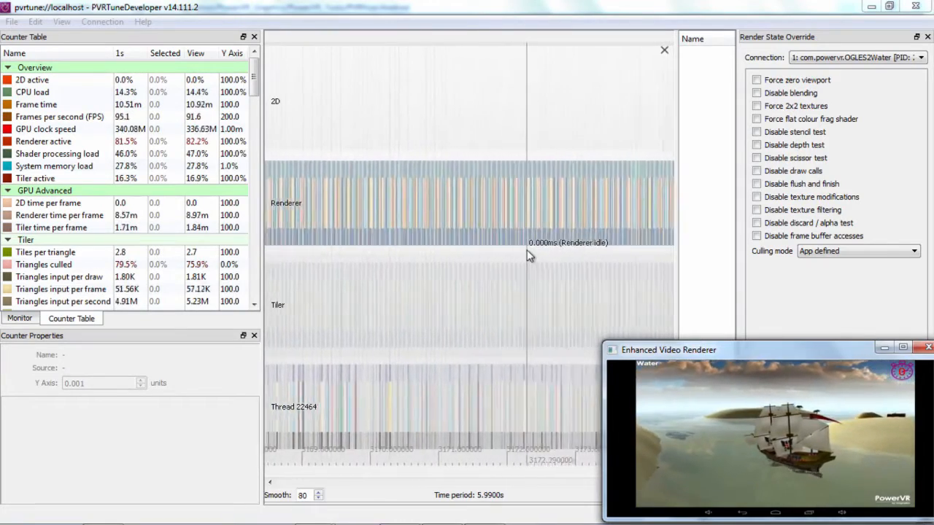
Examine the Water demo's timeline at the scale of individual Renderer, Tiler and Thread 22464 tasks.
click(525, 249)
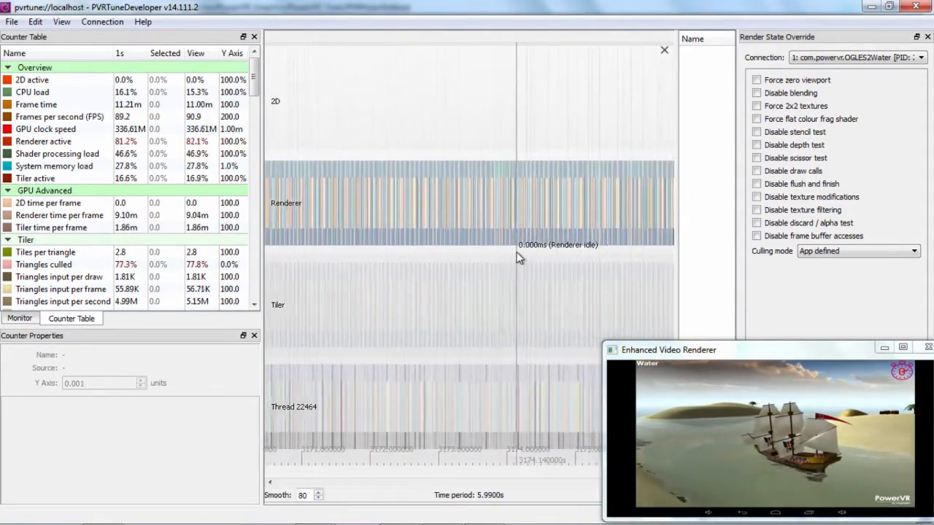
scroll(521, 251, up, 5)
scroll(516, 255, up, 5)
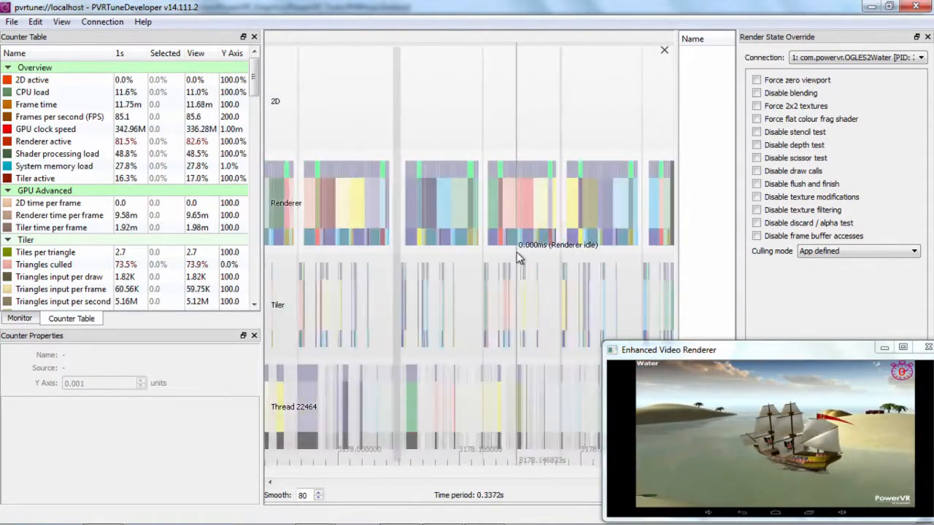
scroll(502, 259, down, 2)
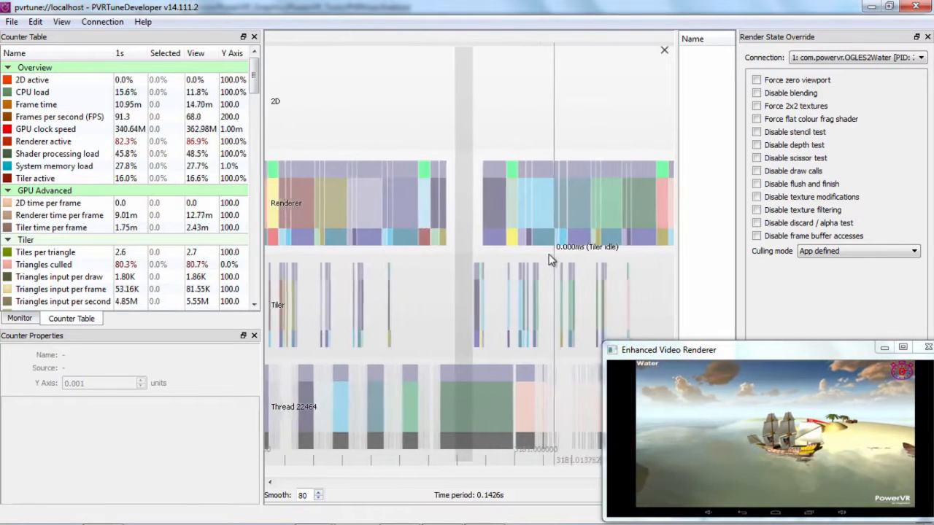
scroll(482, 255, up, 3)
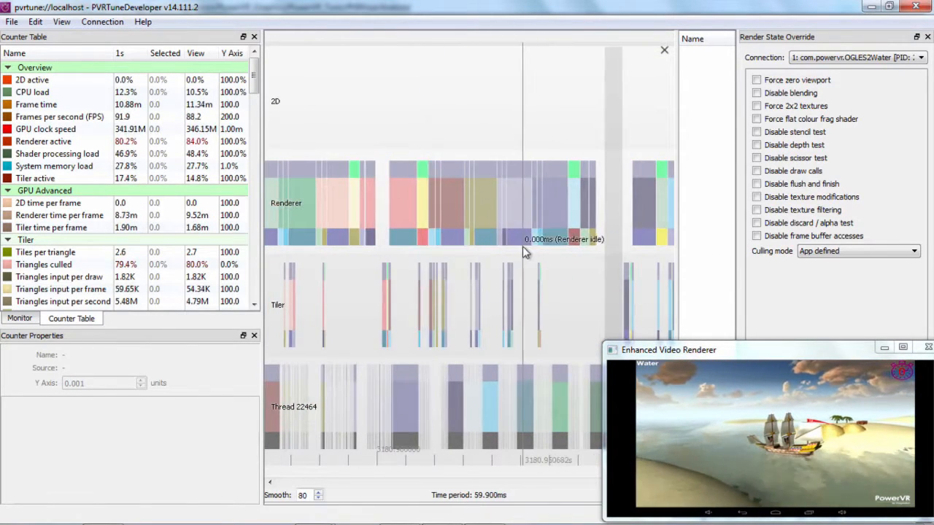
scroll(466, 255, up, 1)
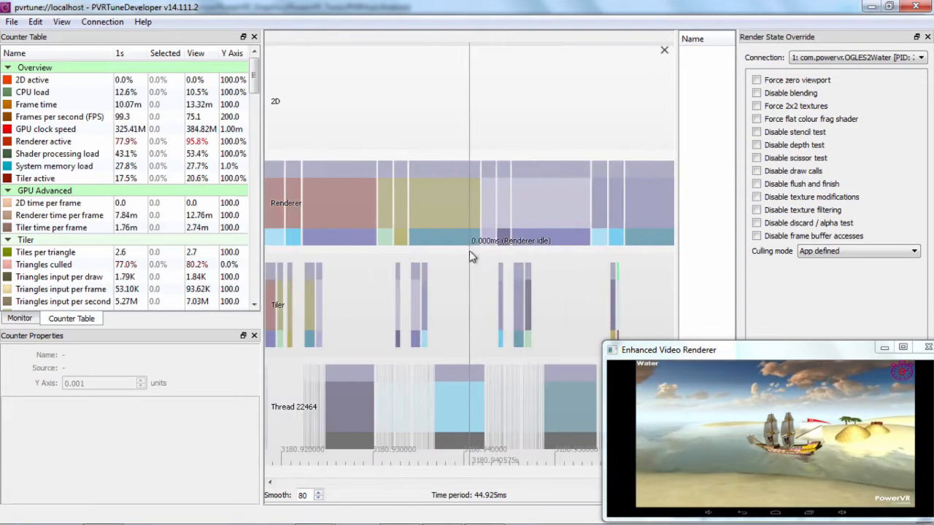
Inspect the third Renderer task of frames 3432 and 3431 together with the matching Tiler and thread tasks.
click(523, 214)
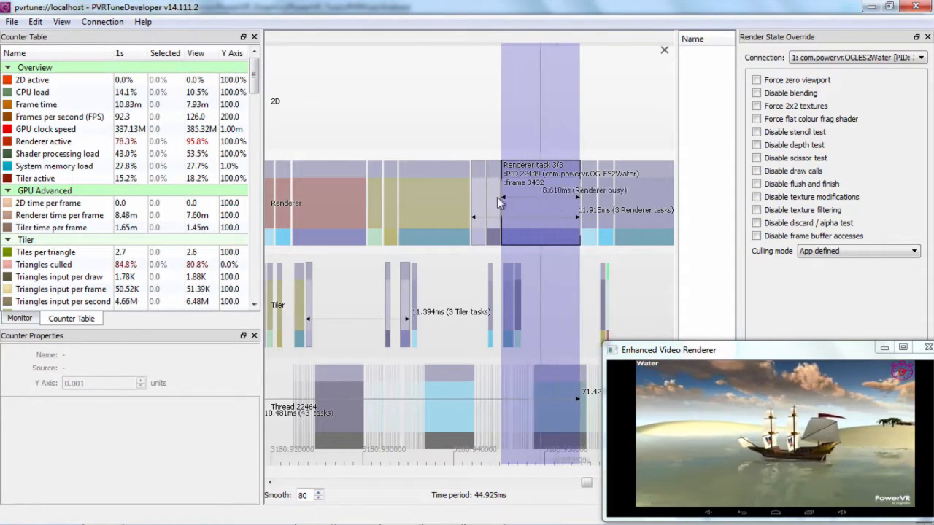
drag(422, 208, 544, 197)
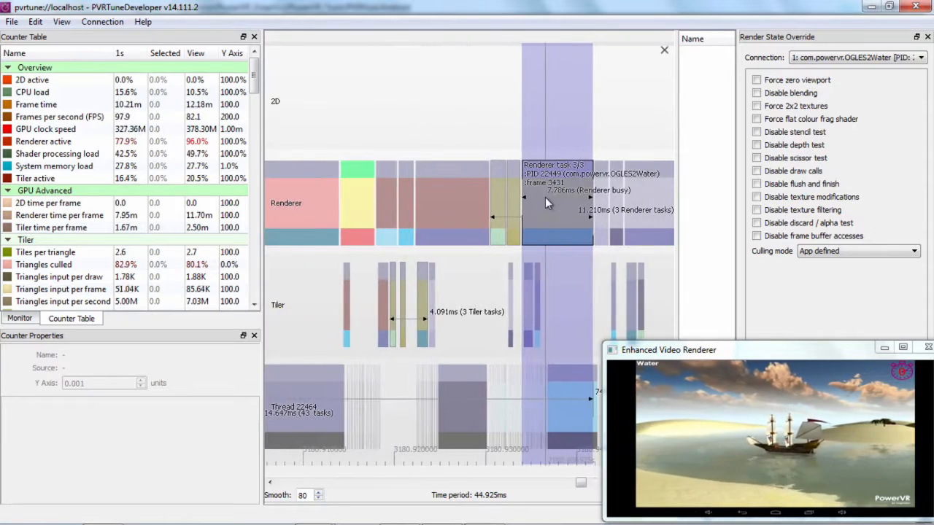
scroll(546, 215, down, 3)
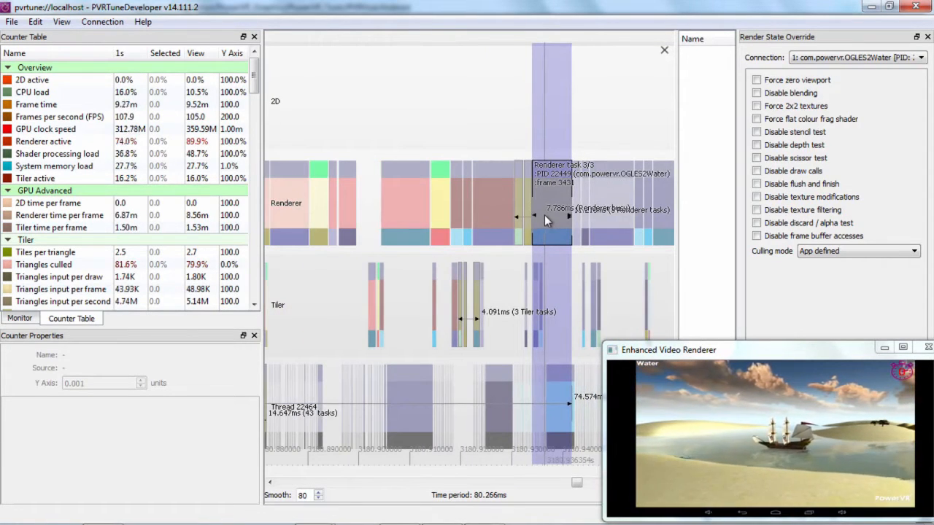
scroll(544, 219, down, 3)
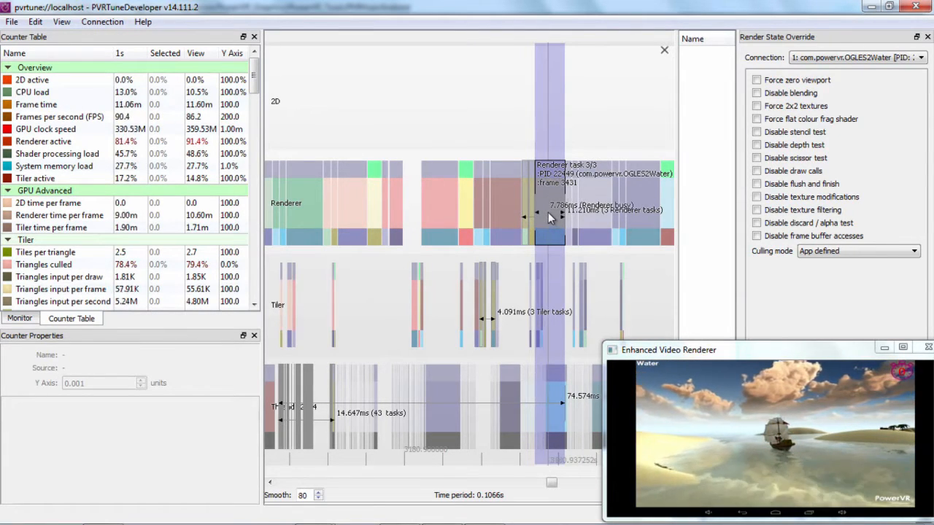
scroll(543, 199, up, 3)
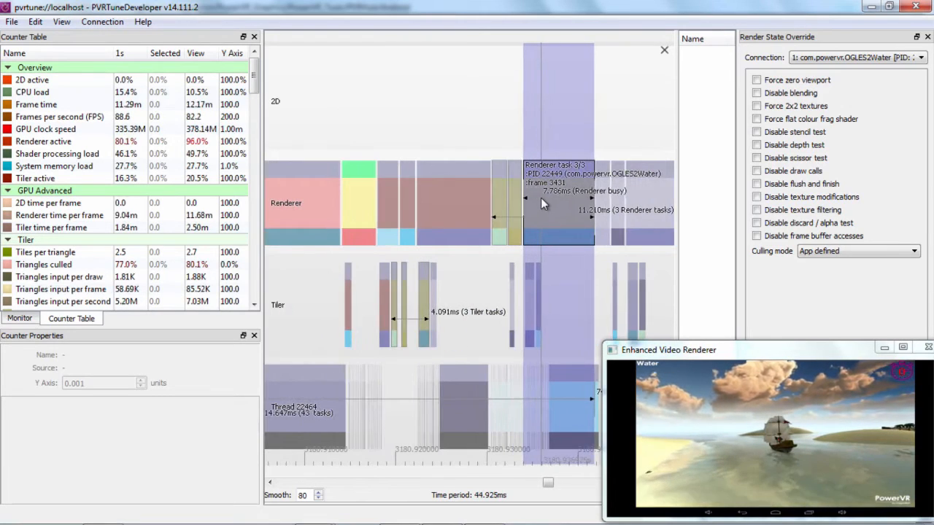
drag(477, 269, 501, 256)
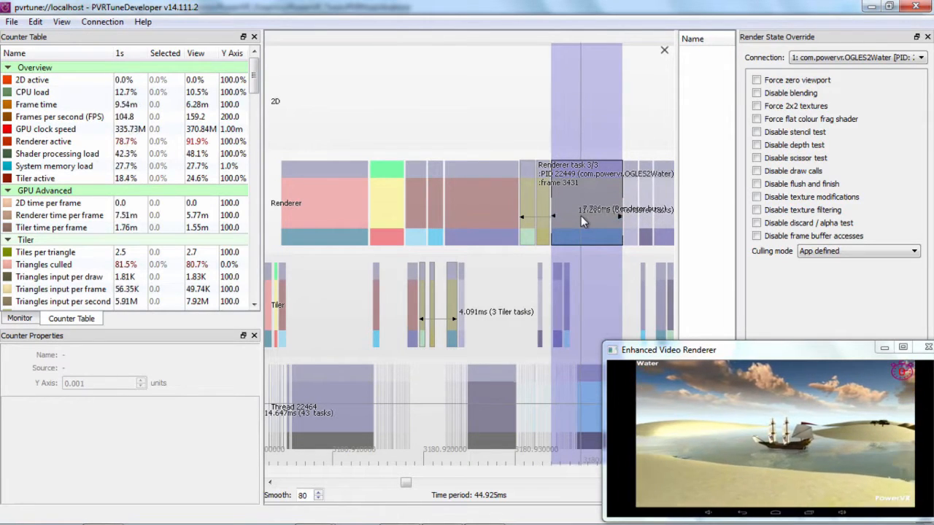
drag(577, 215, 590, 216)
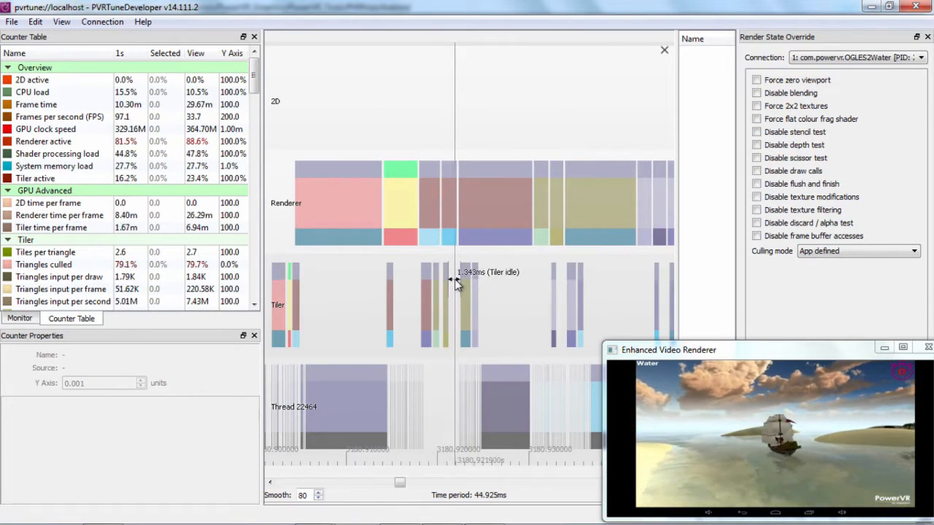
Compare the idle gaps between Tiler tasks with the Renderer tasks of frame 3431.
scroll(452, 284, up, 3)
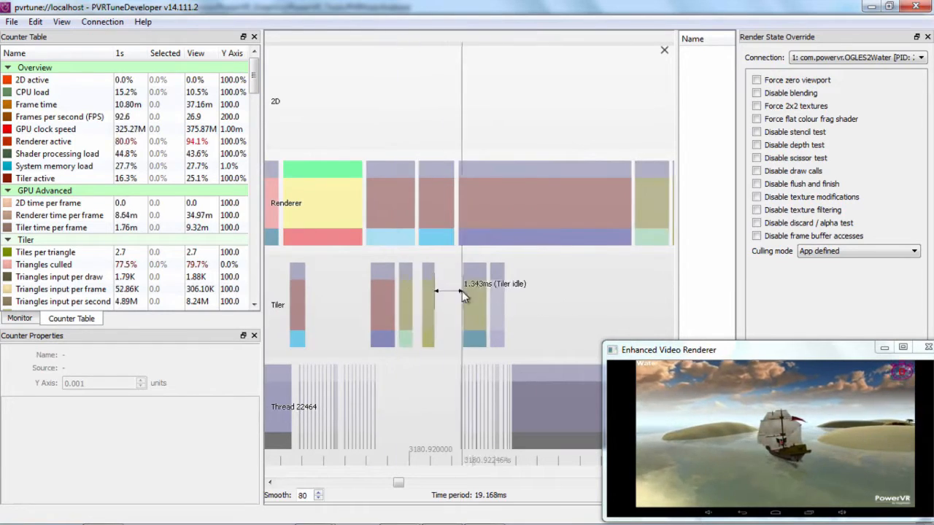
scroll(474, 288, down, 3)
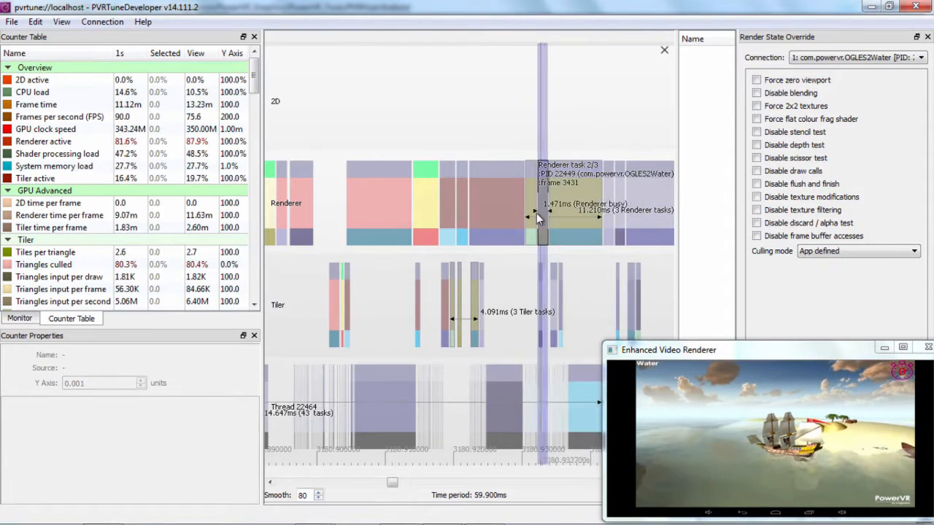
scroll(574, 209, up, 4)
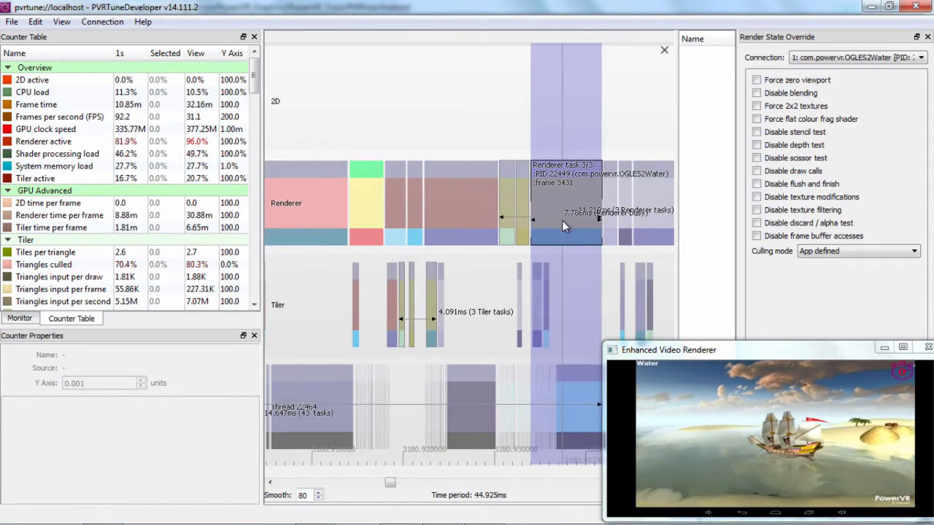
scroll(562, 220, down, 4)
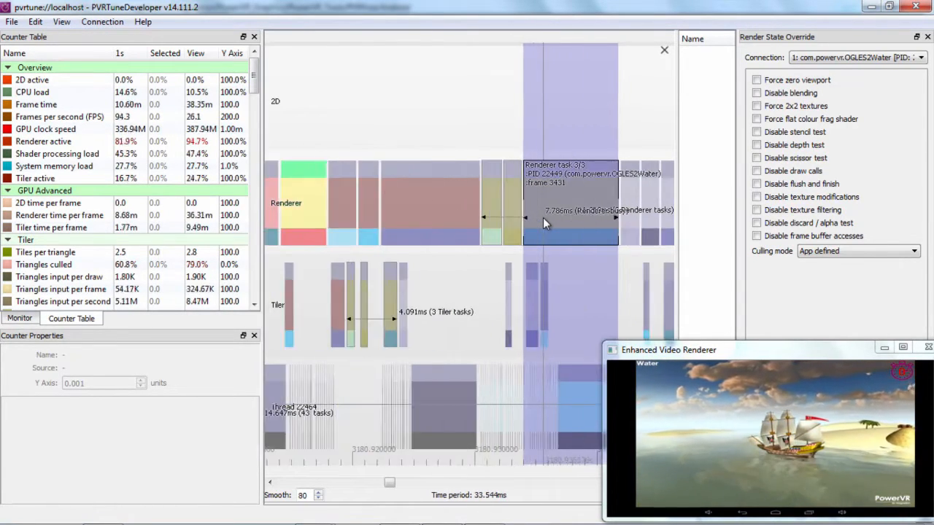
scroll(508, 201, up, 5)
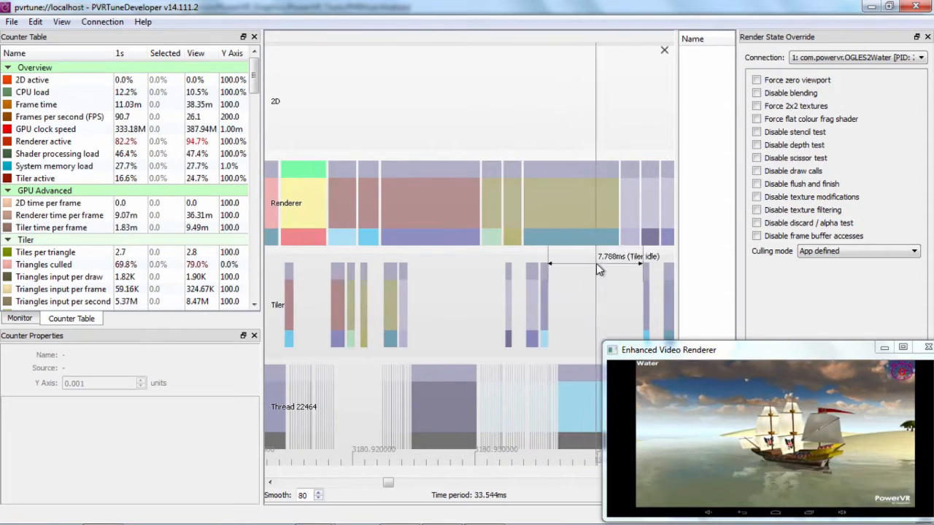
Examine how frame 3431's Renderer tasks line up with neighbouring frames, the Tiler idle gap and the thread's eglSwapBuffers task.
drag(564, 252, 579, 252)
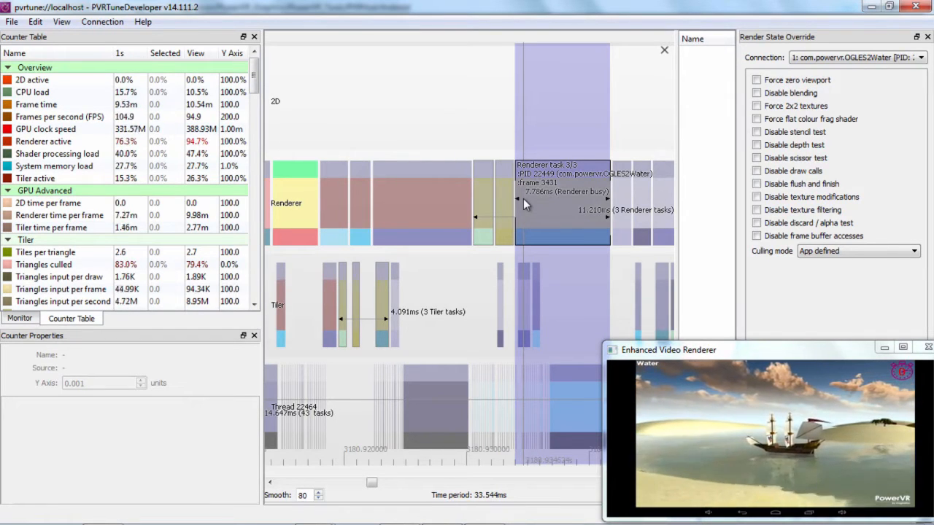
drag(555, 206, 453, 204)
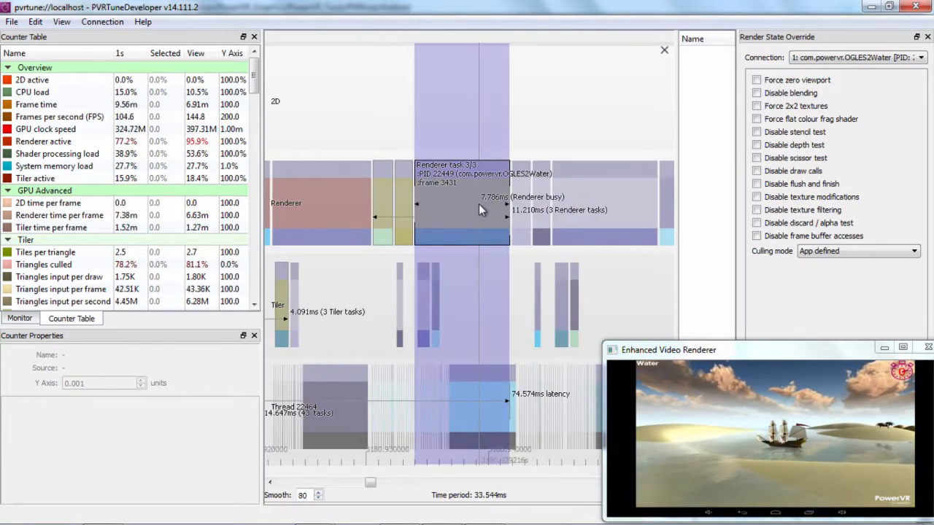
drag(494, 203, 595, 194)
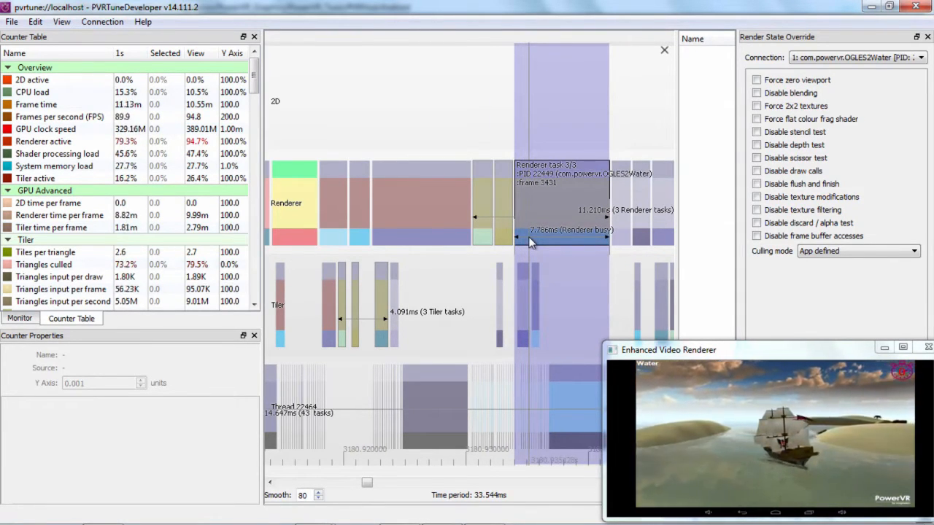
drag(529, 237, 370, 237)
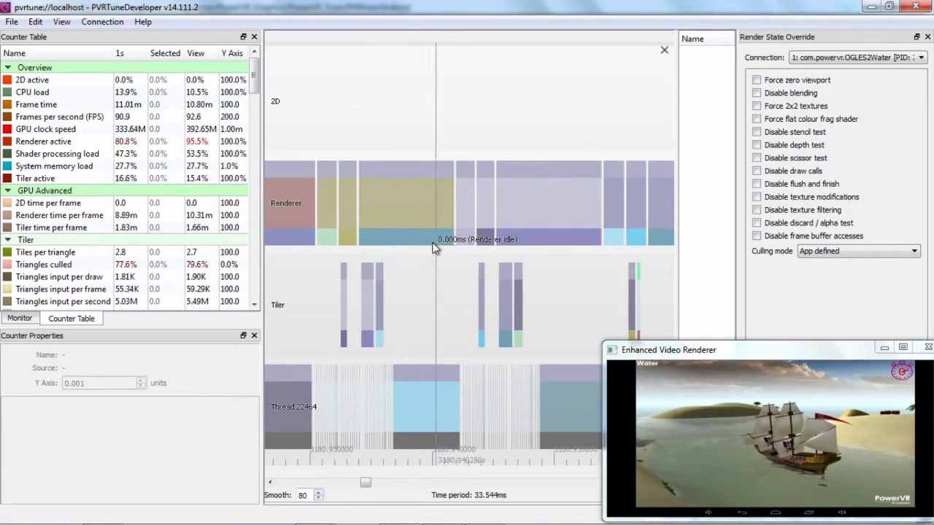
drag(439, 264, 546, 253)
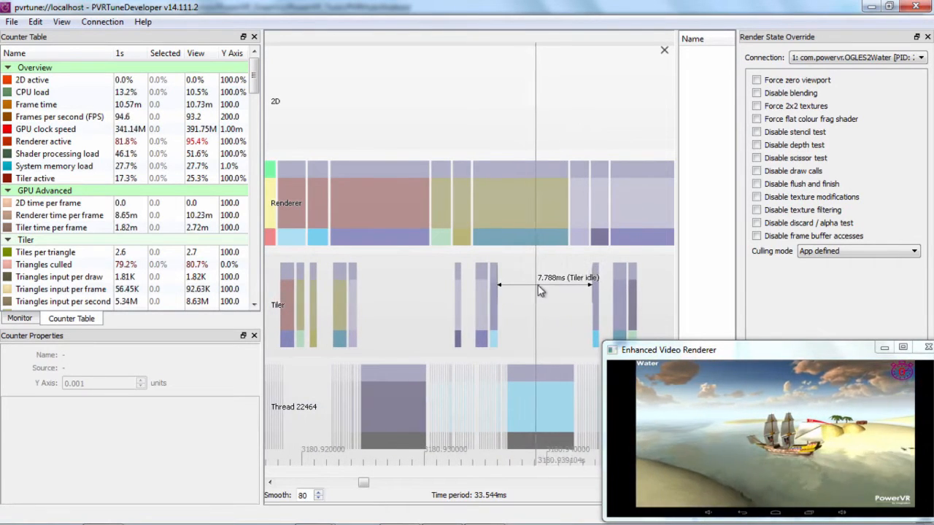
drag(538, 286, 565, 288)
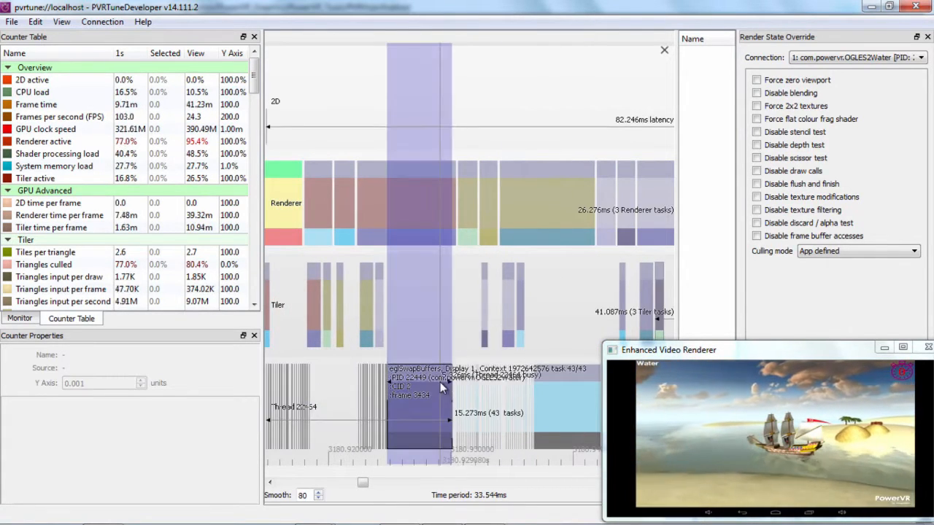
mouse_move(439, 288)
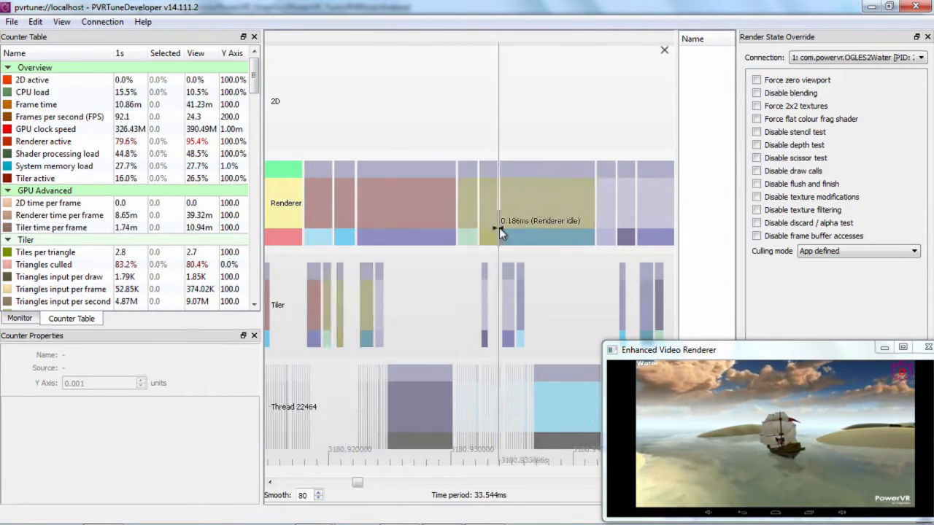
Show the load monitor and examine the Renderer idle gap alongside the long eglSwapBuffers task of frame 3438.
click(19, 319)
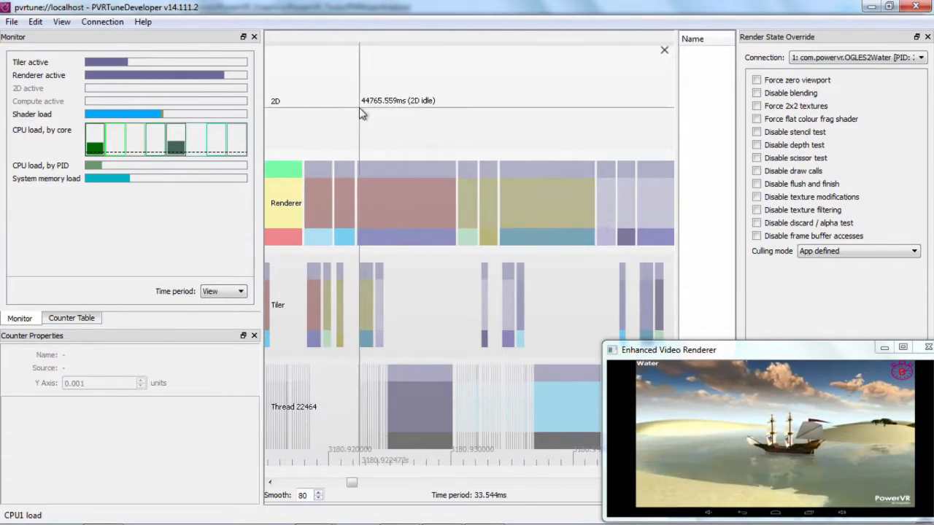
scroll(359, 122, down, 3)
scroll(359, 123, down, 2)
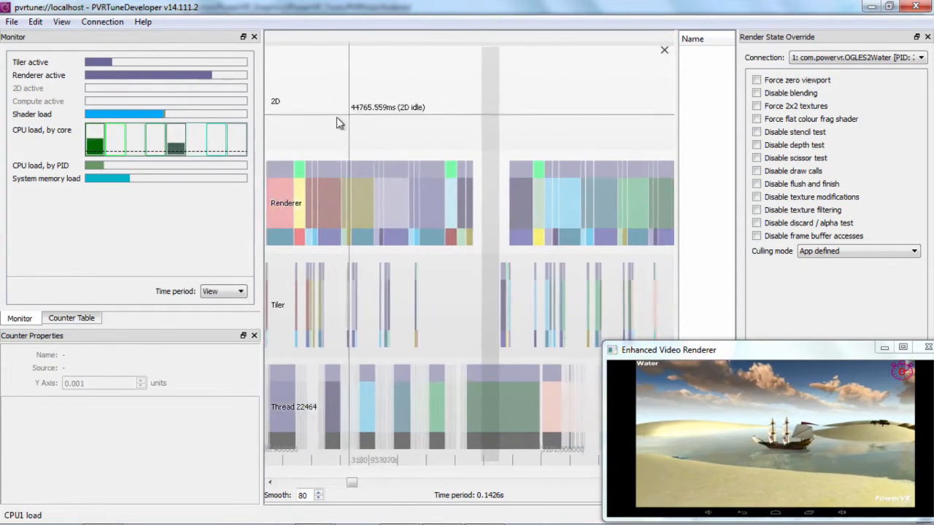
scroll(460, 204, up, 2)
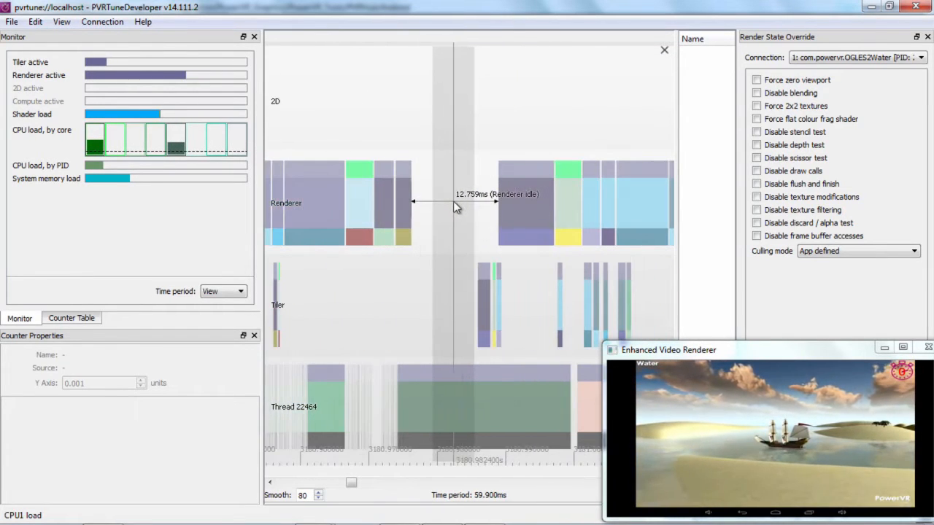
scroll(454, 201, up, 3)
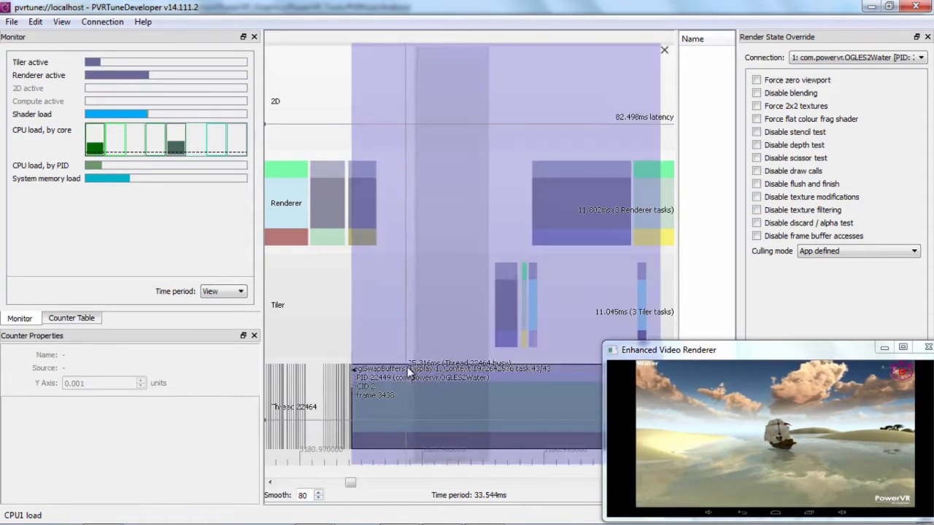
Compare the long eglSwapBuffers task of frame 3438 with the Renderer and Tiler idle periods that overlap it.
drag(417, 308, 402, 305)
mouse_move(375, 407)
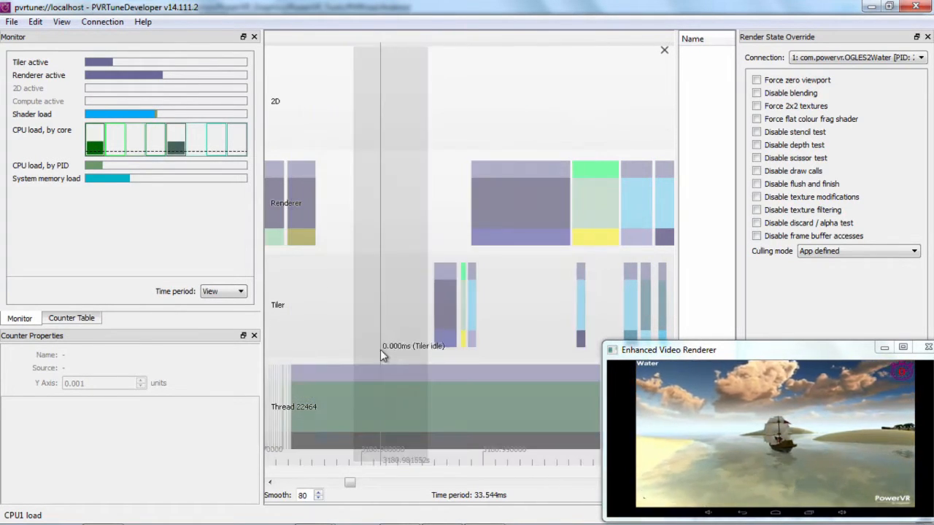
drag(407, 212, 439, 217)
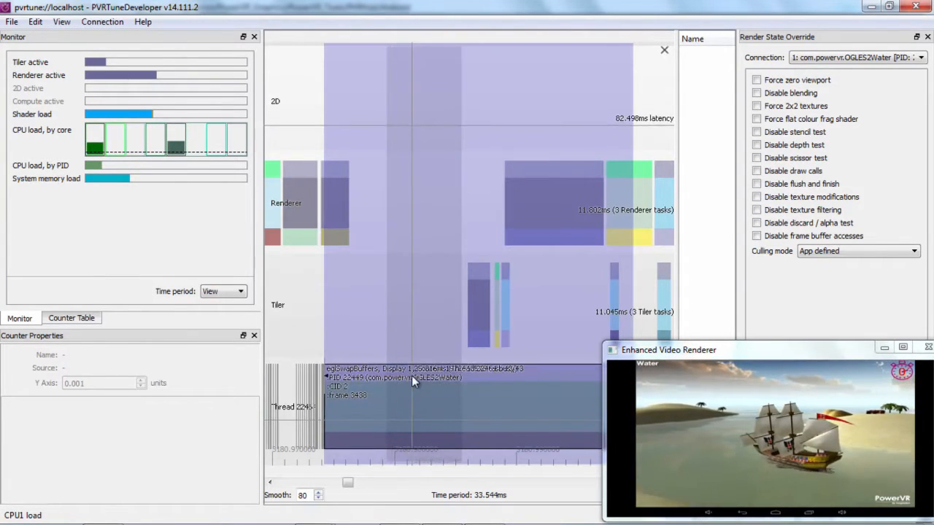
drag(418, 198, 456, 179)
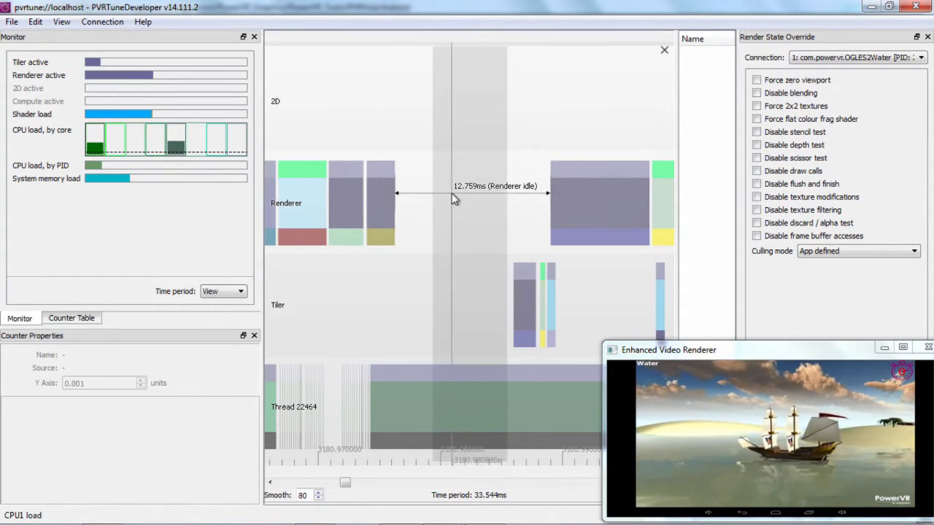
Display the counter table and examine the Renderer tasks of frame 3433 with the Tiler idle gaps around them.
drag(465, 207, 589, 198)
drag(299, 323, 492, 313)
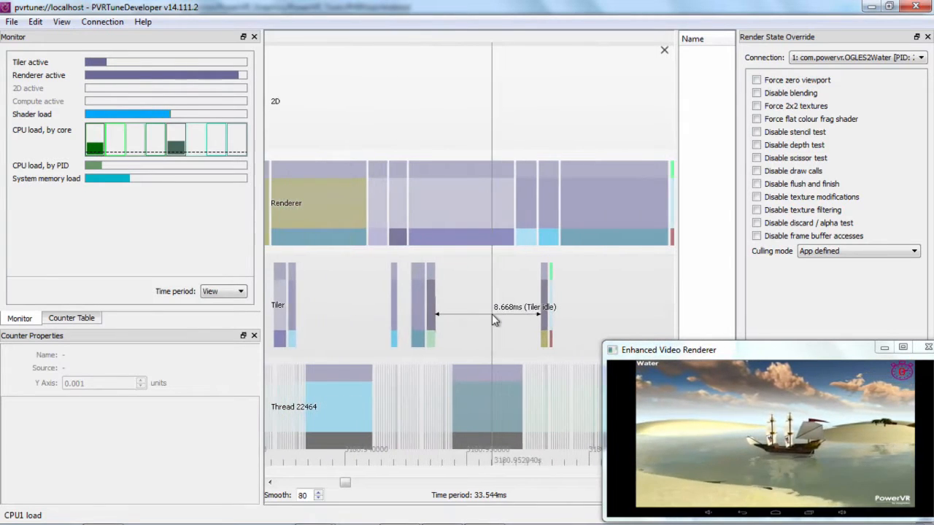
click(71, 319)
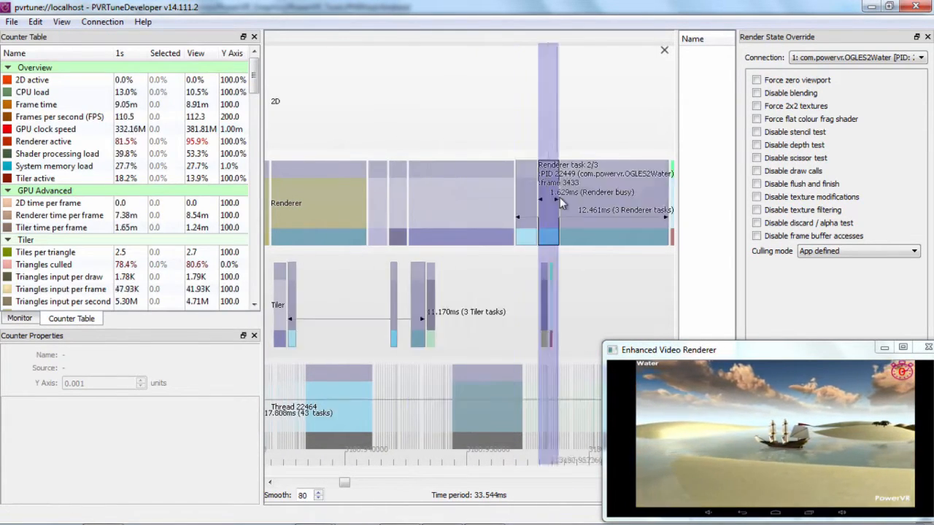
drag(592, 94, 512, 108)
drag(431, 81, 442, 83)
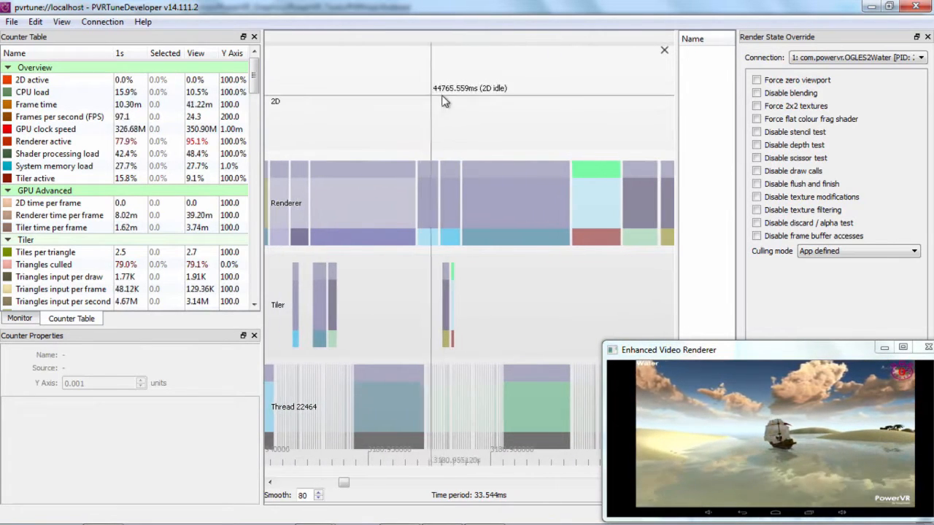
Search the timeline back to the start of the demo for activity on the 2D core.
scroll(407, 114, down, 5)
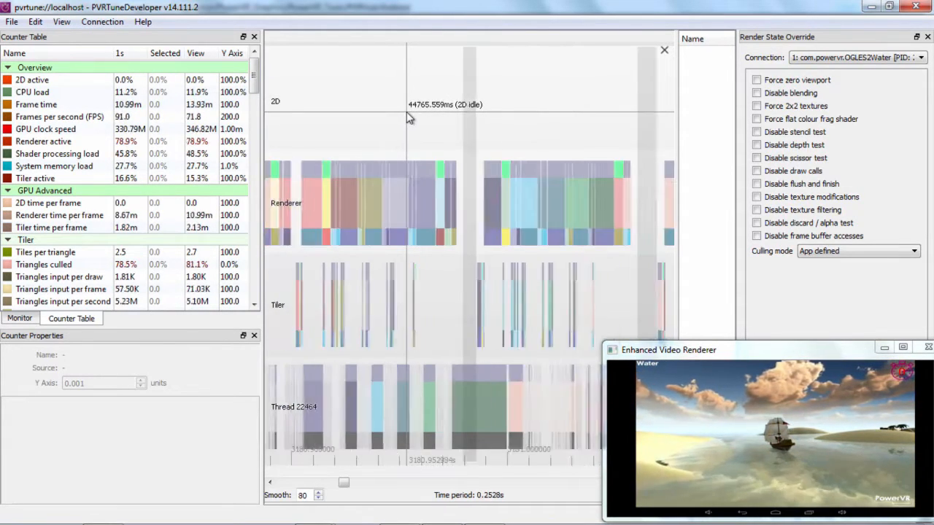
scroll(437, 118, down, 3)
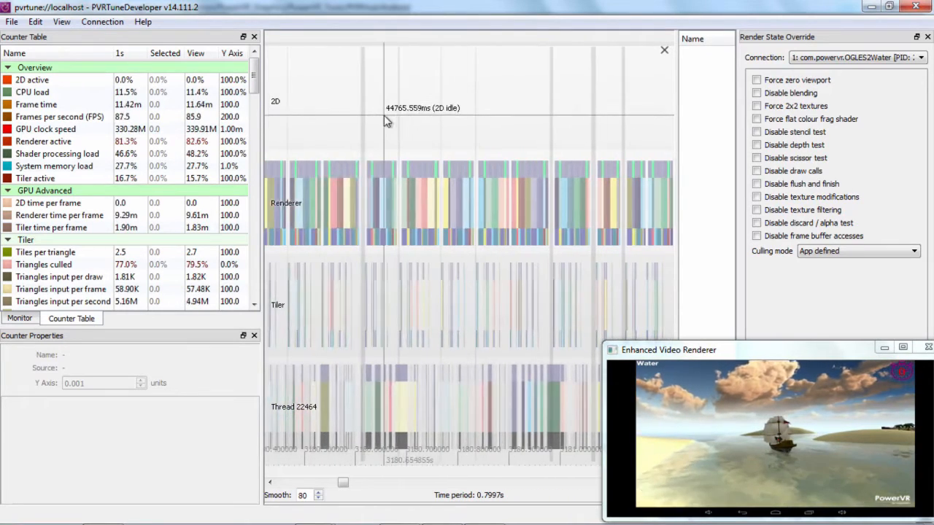
scroll(412, 132, down, 1)
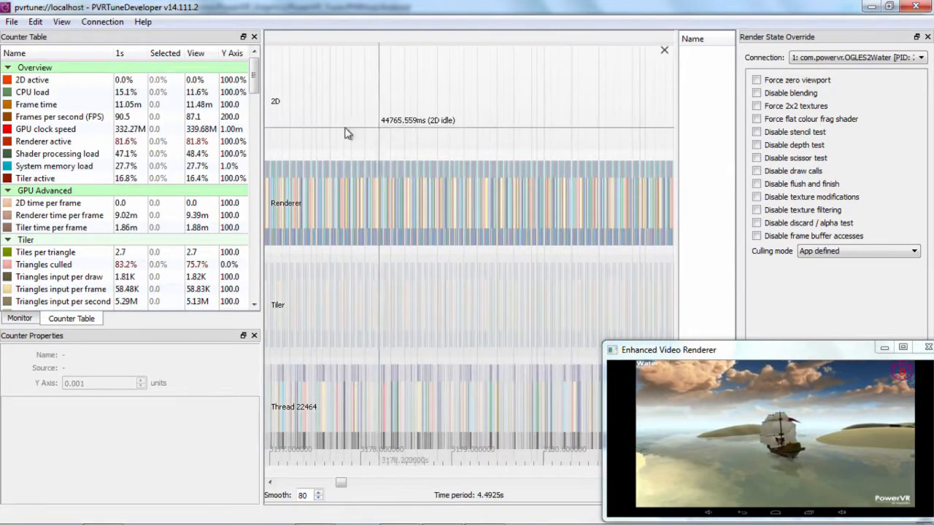
drag(328, 128, 510, 130)
drag(385, 129, 578, 129)
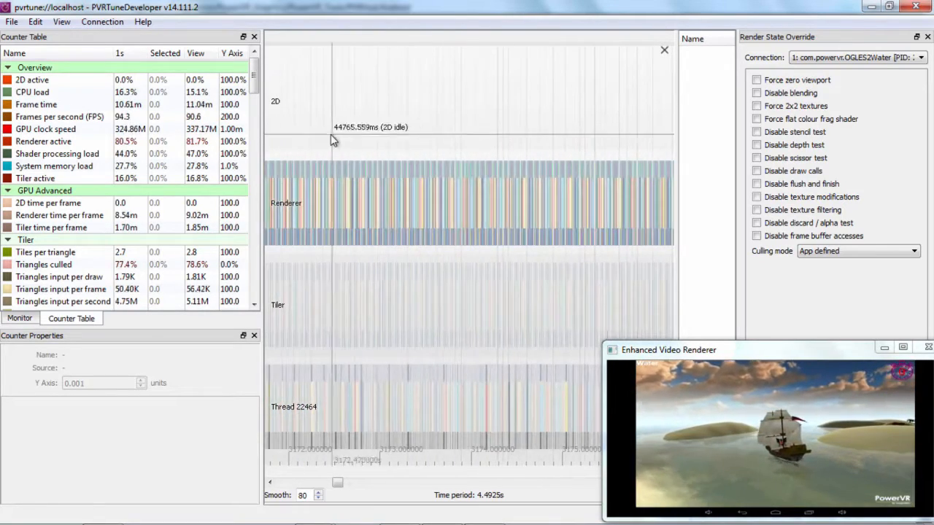
scroll(485, 133, down, 3)
scroll(458, 133, down, 5)
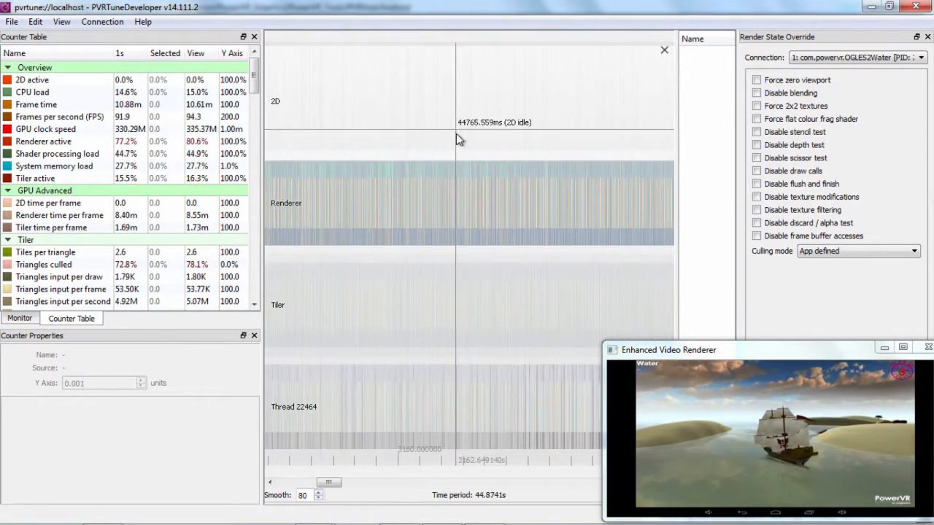
scroll(445, 140, up, 5)
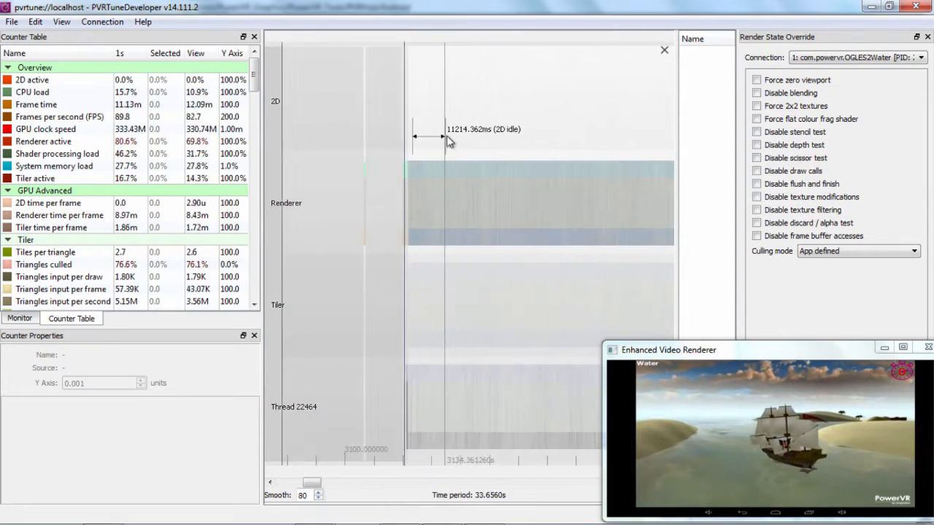
scroll(354, 128, up, 3)
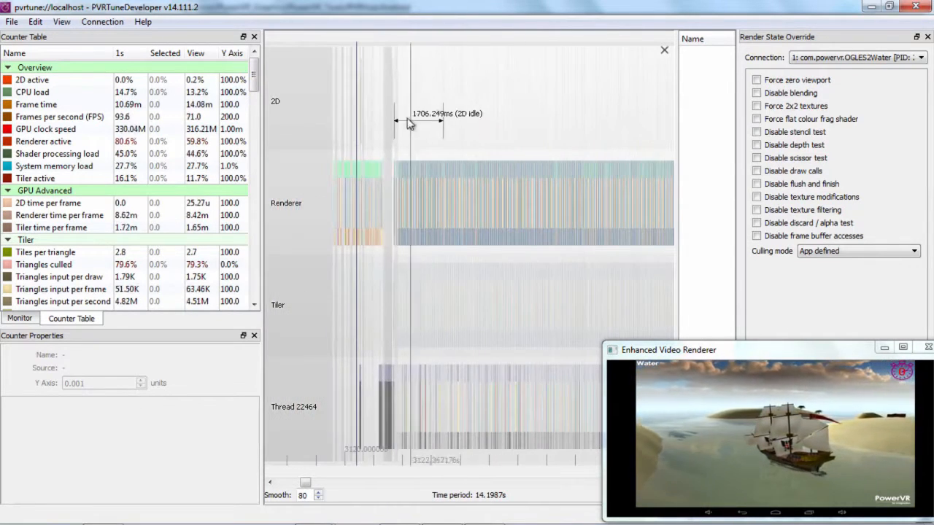
scroll(372, 113, up, 3)
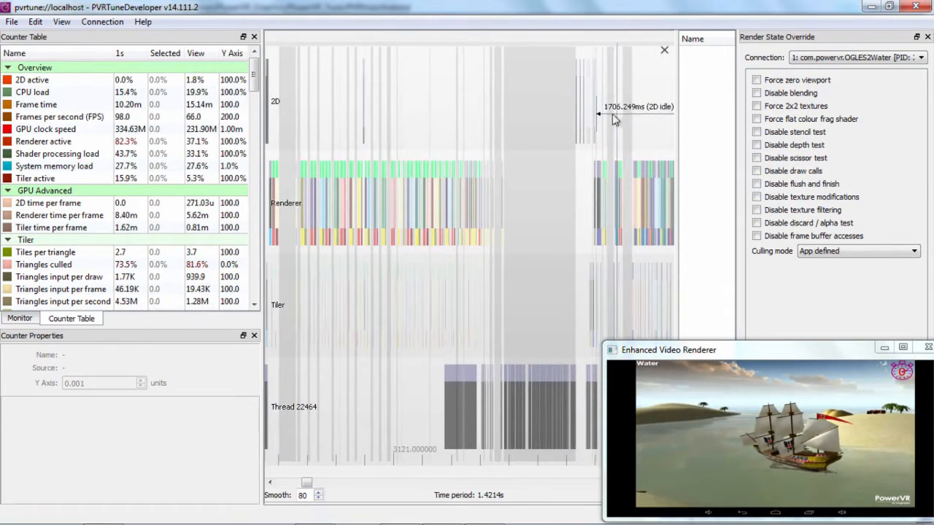
scroll(577, 108, up, 5)
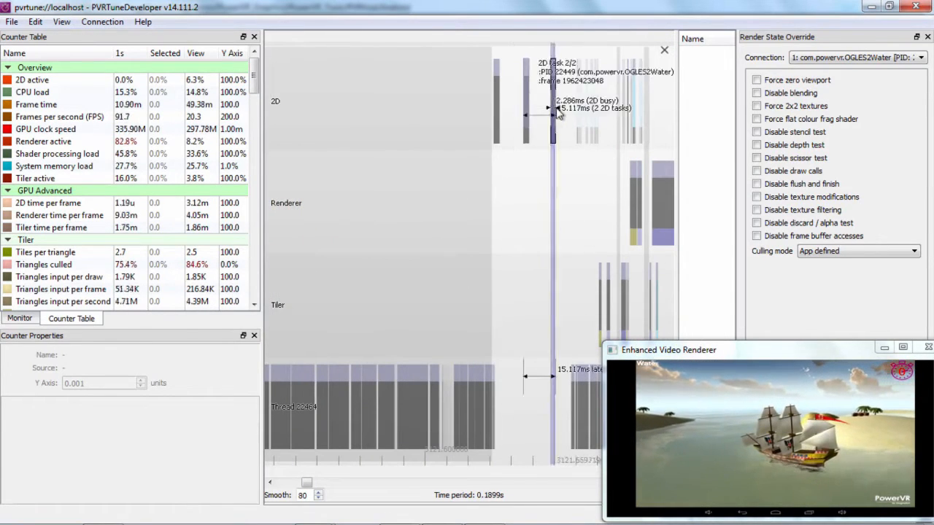
click(552, 109)
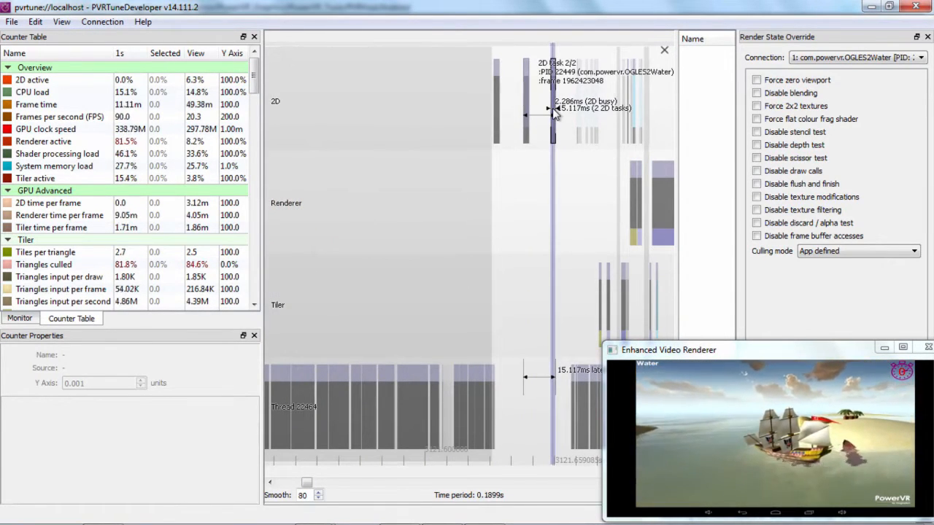
click(526, 108)
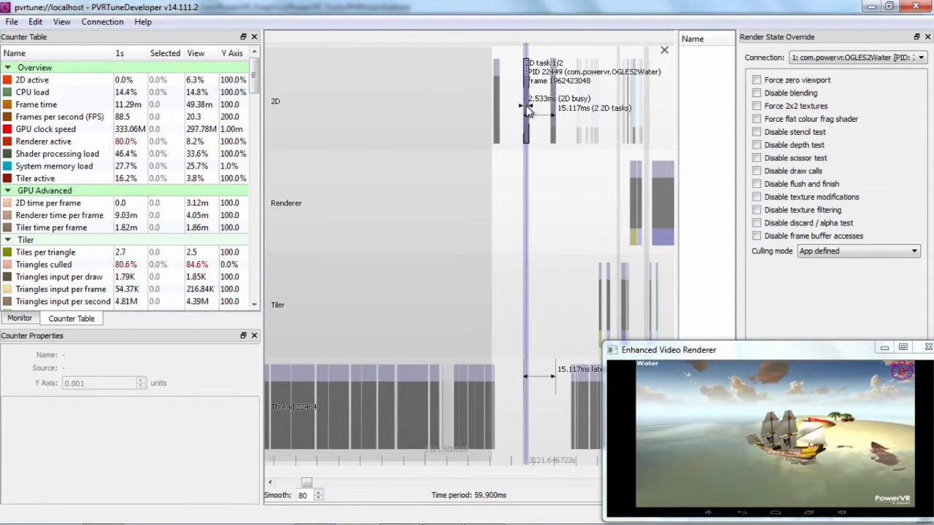
scroll(527, 108, up, 3)
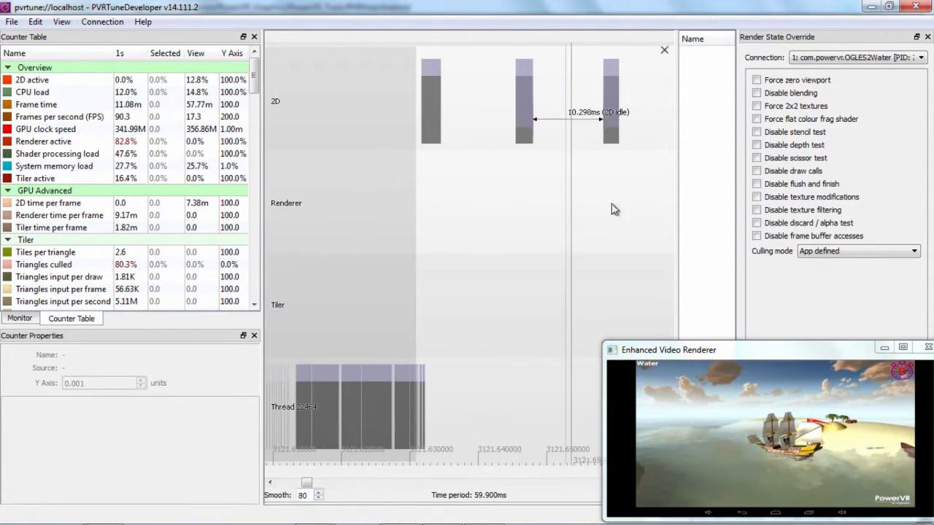
drag(612, 210, 496, 223)
click(582, 115)
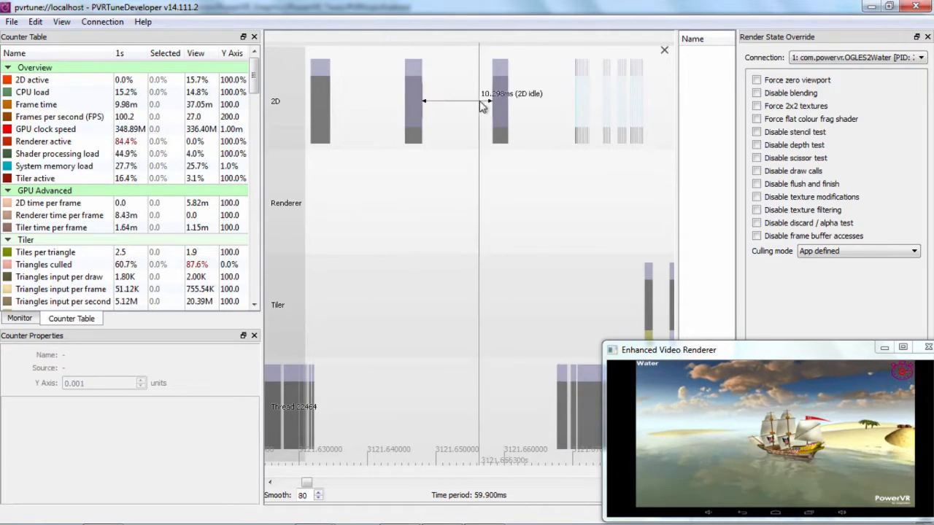
Search the rest of the recording after the startup 2D tasks for further 2D core activity, out to the full capture length.
scroll(554, 201, down, 10)
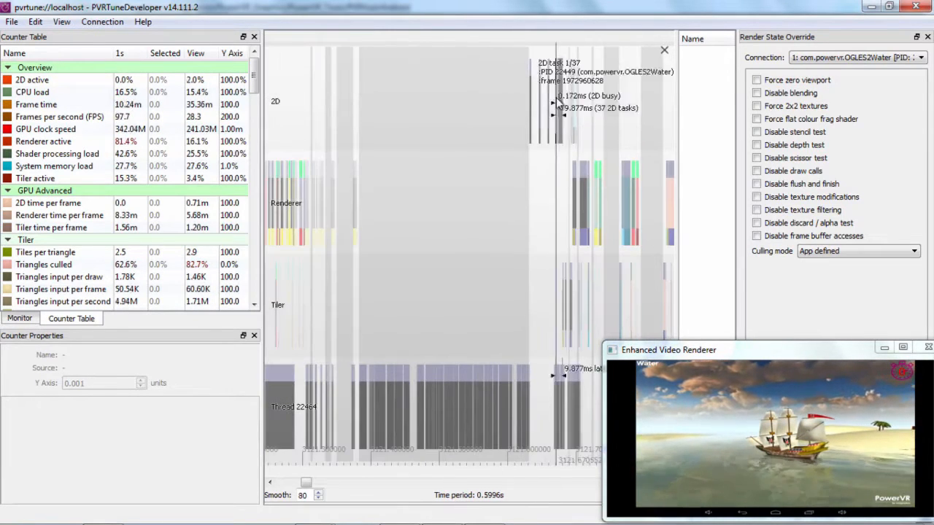
drag(633, 117, 458, 121)
scroll(531, 129, down, 5)
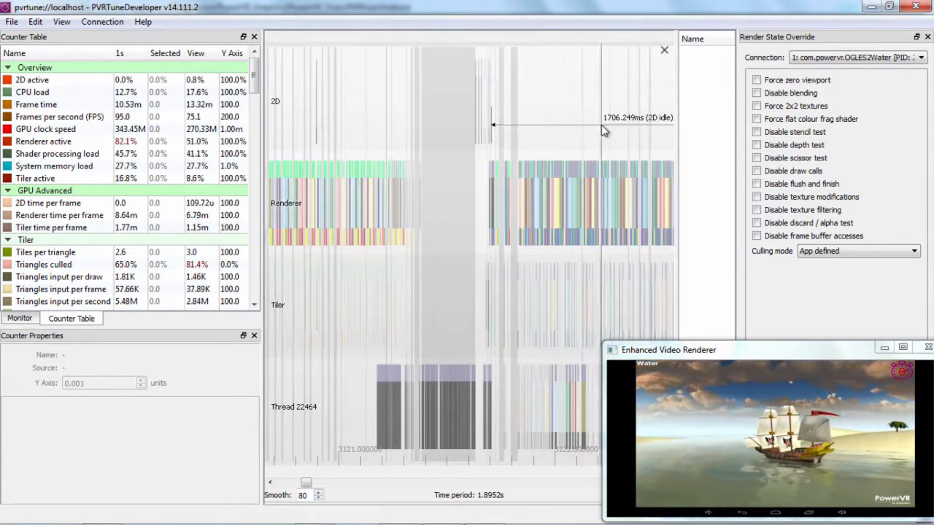
drag(592, 125, 468, 127)
scroll(529, 126, down, 3)
drag(589, 134, 354, 139)
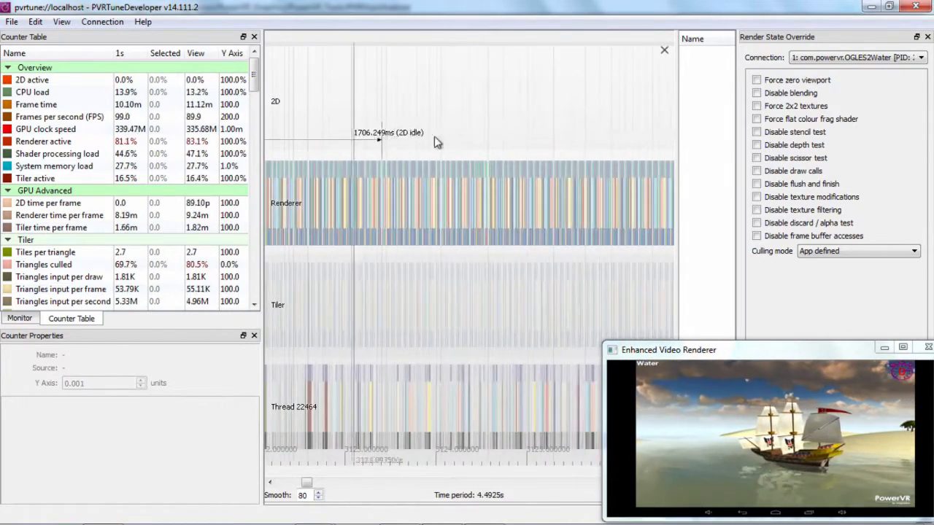
scroll(580, 136, down, 4)
drag(579, 137, 313, 131)
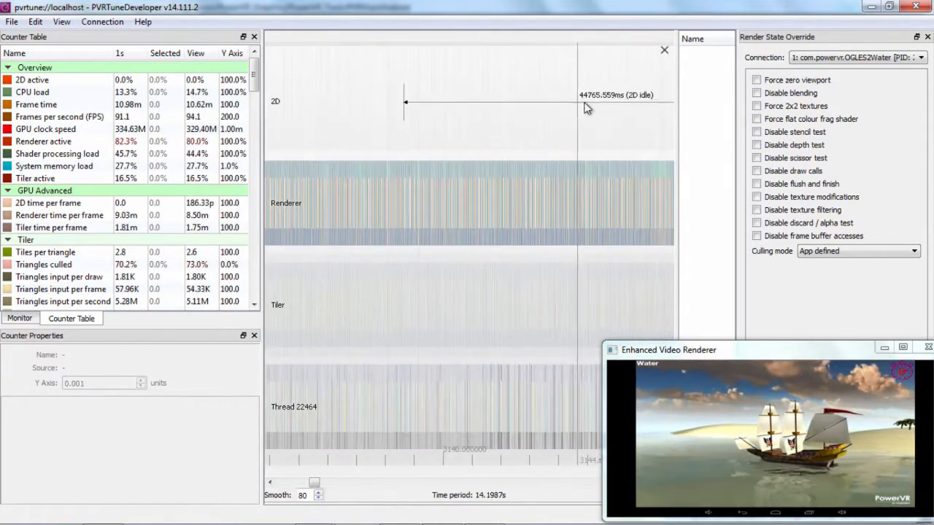
scroll(513, 111, down, 8)
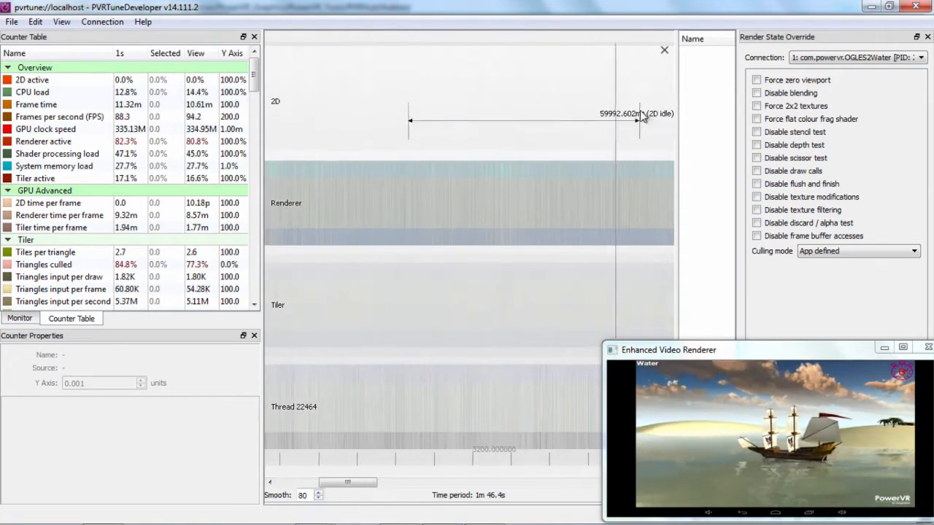
drag(657, 119, 341, 122)
drag(627, 124, 347, 153)
drag(622, 161, 409, 164)
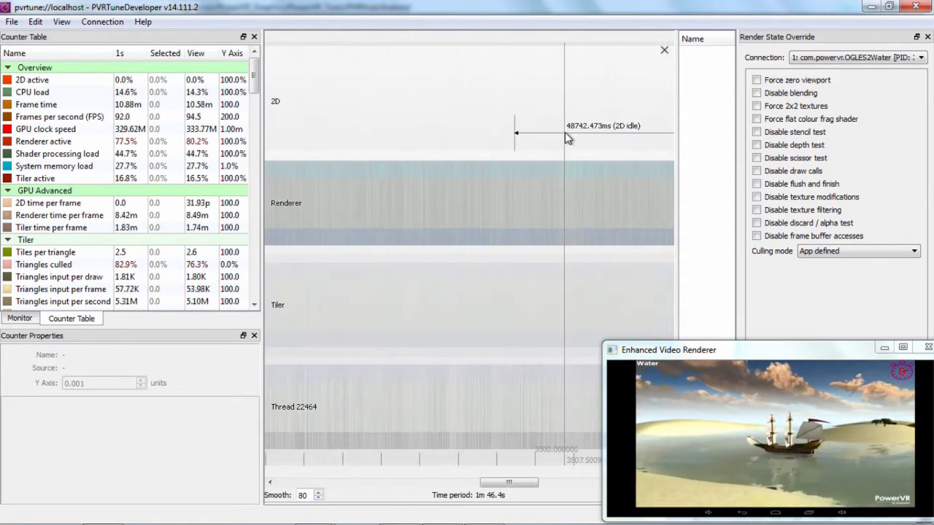
scroll(564, 132, down, 9)
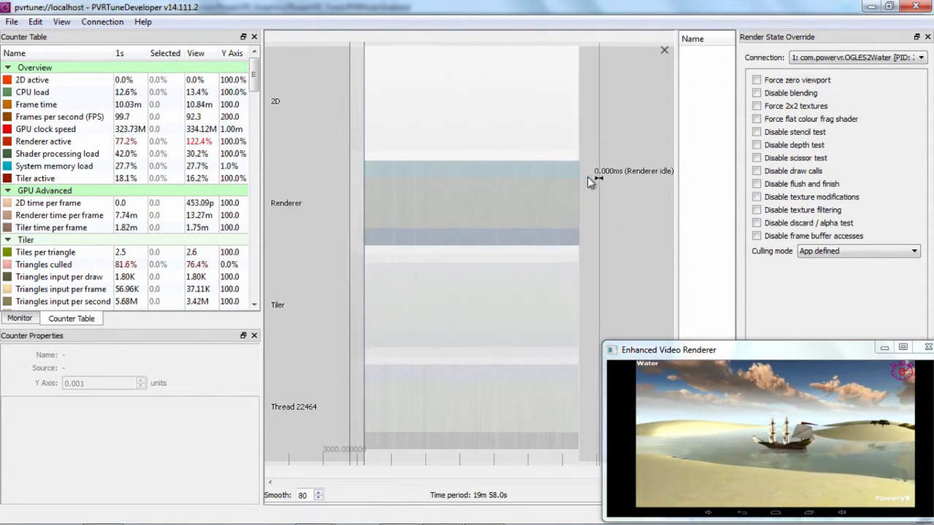
Examine the closely packed Renderer tasks around 3645.43 s over a time period of 33.544 ms.
scroll(543, 157, up, 10)
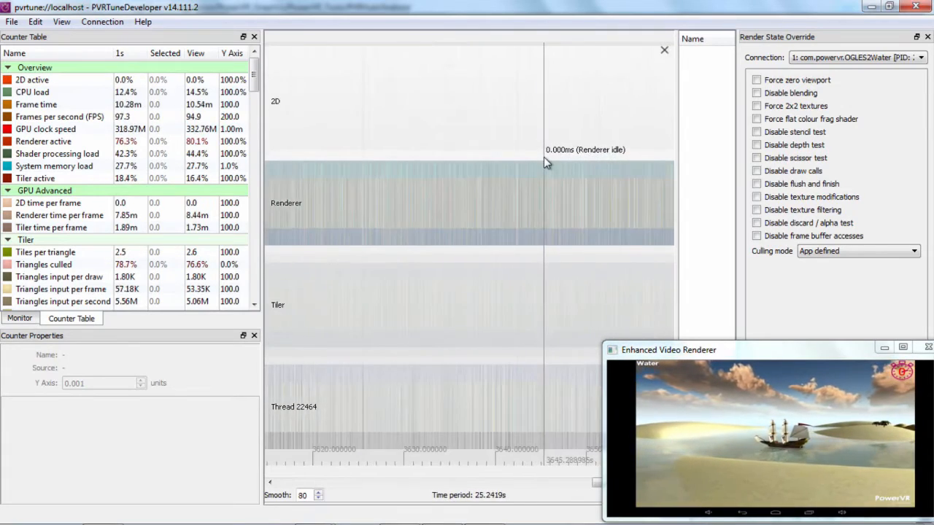
scroll(544, 159, up, 10)
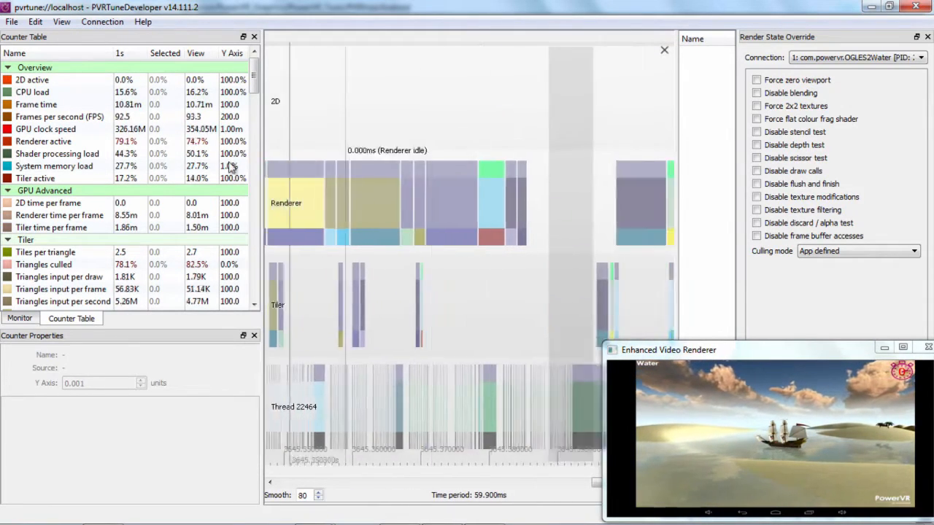
drag(229, 163, 29, 168)
drag(514, 166, 387, 173)
drag(440, 134, 454, 133)
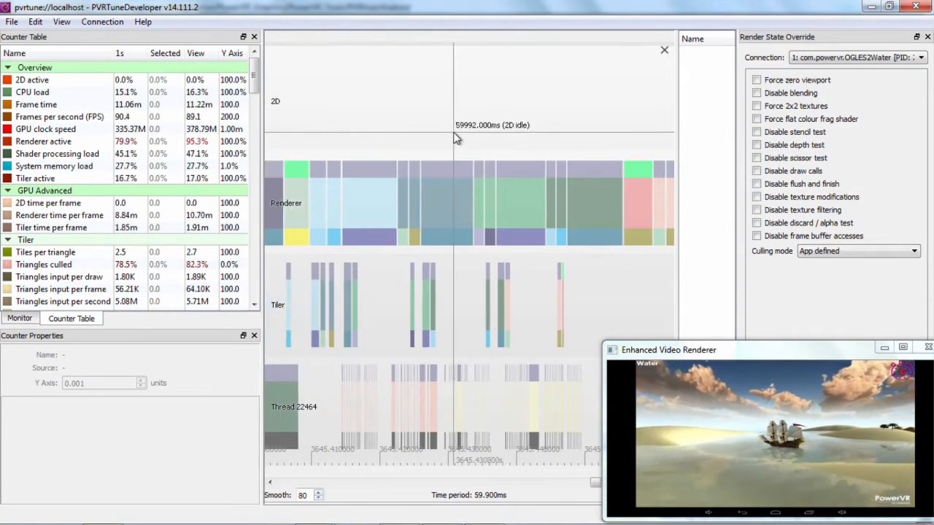
scroll(455, 138, up, 1)
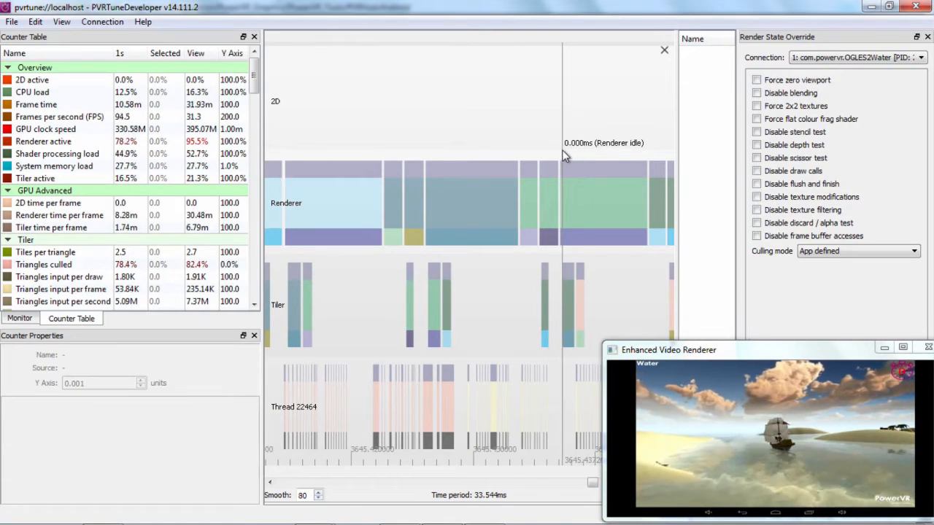
click(593, 172)
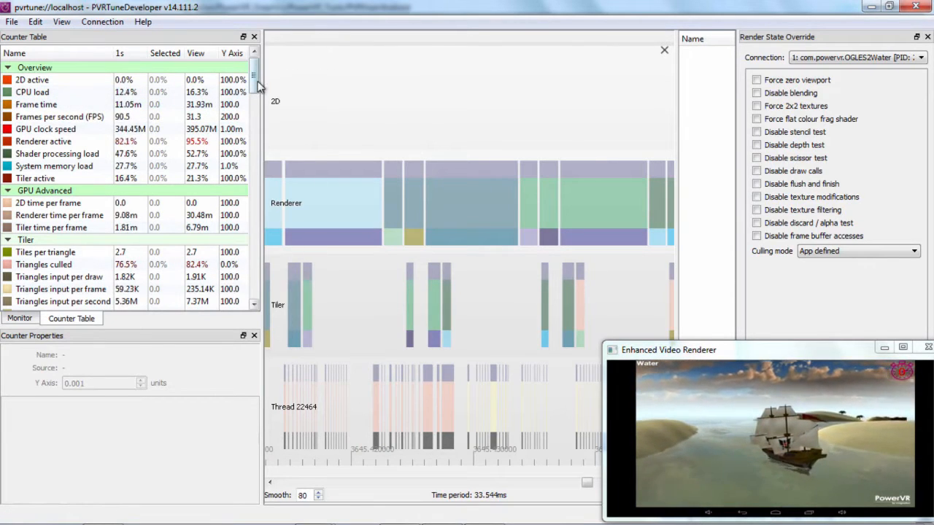
Plot the Renderer active counter over the timeline and reduce the graph smoothing to 0.
mouse_move(260, 84)
mouse_down()
mouse_move(258, 74)
mouse_move(258, 103)
mouse_move(257, 81)
mouse_up()
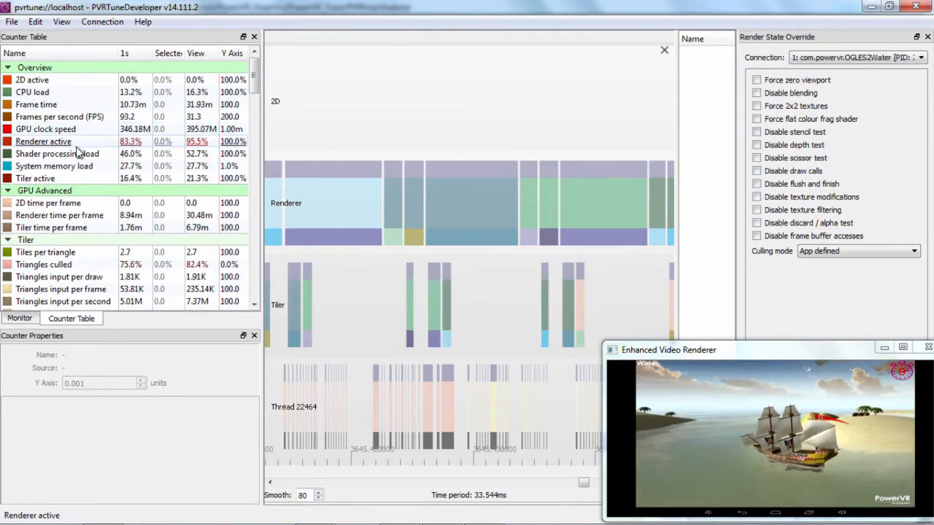
drag(76, 149, 423, 123)
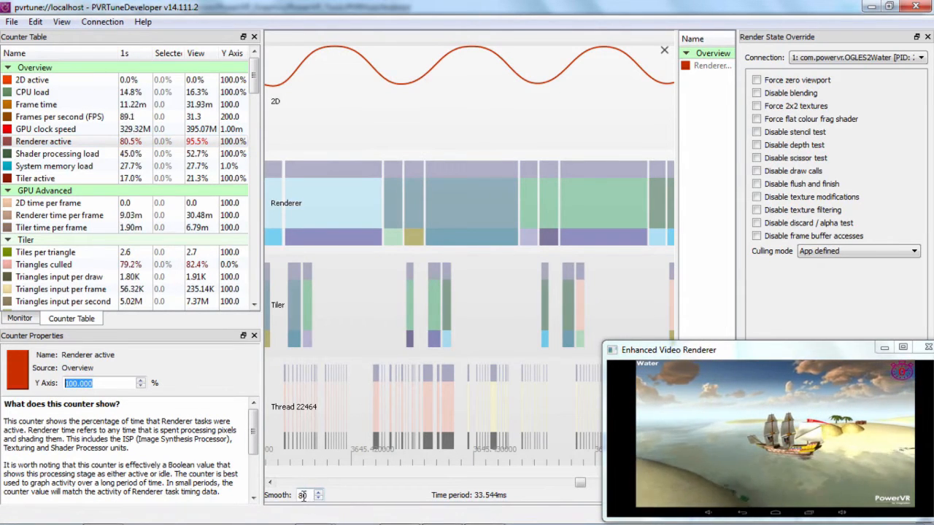
scroll(307, 494, down, 3)
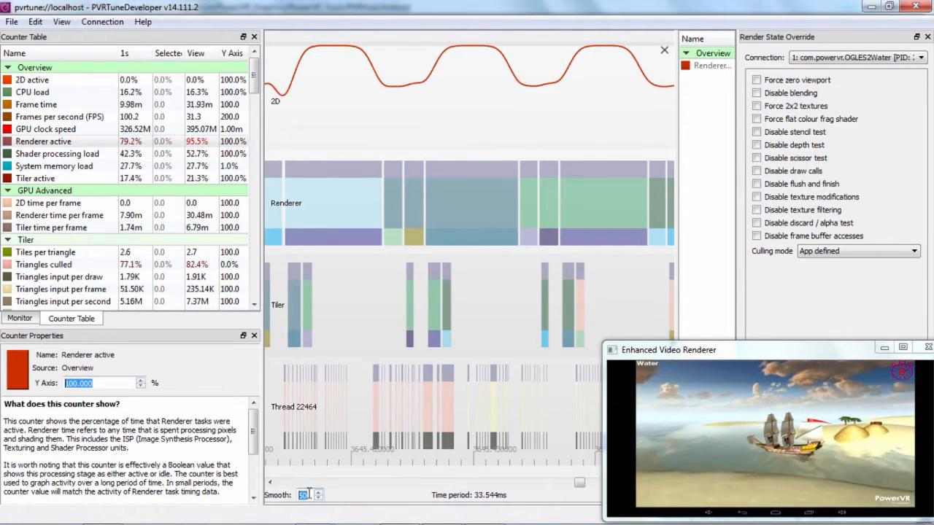
scroll(310, 493, down, 2)
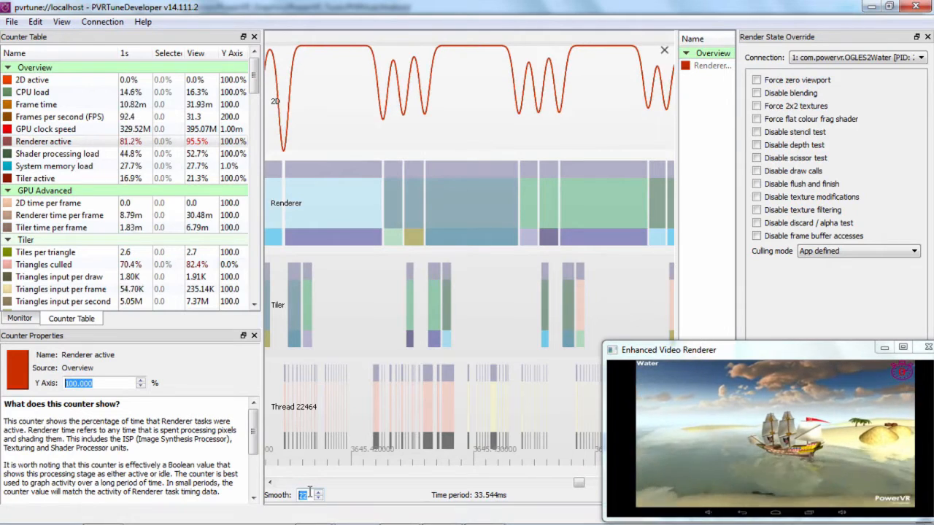
scroll(309, 493, down, 2)
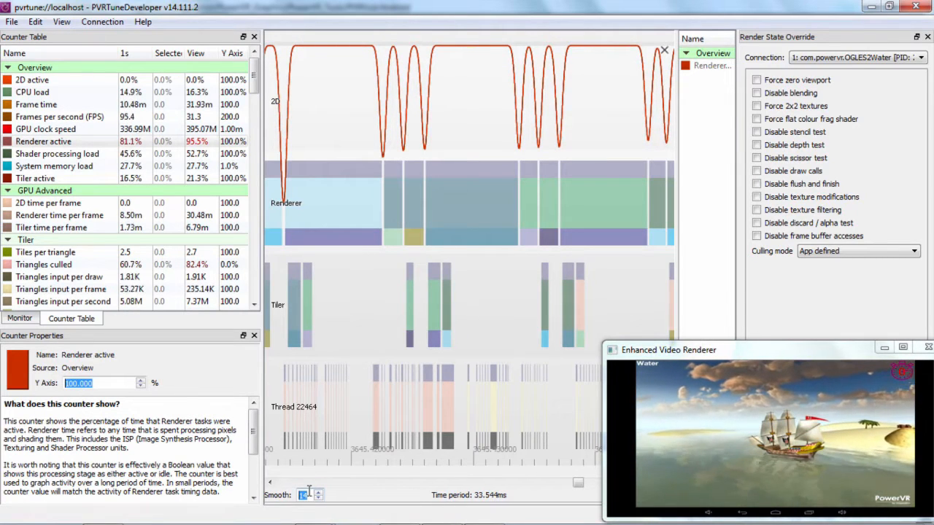
scroll(309, 493, down, 3)
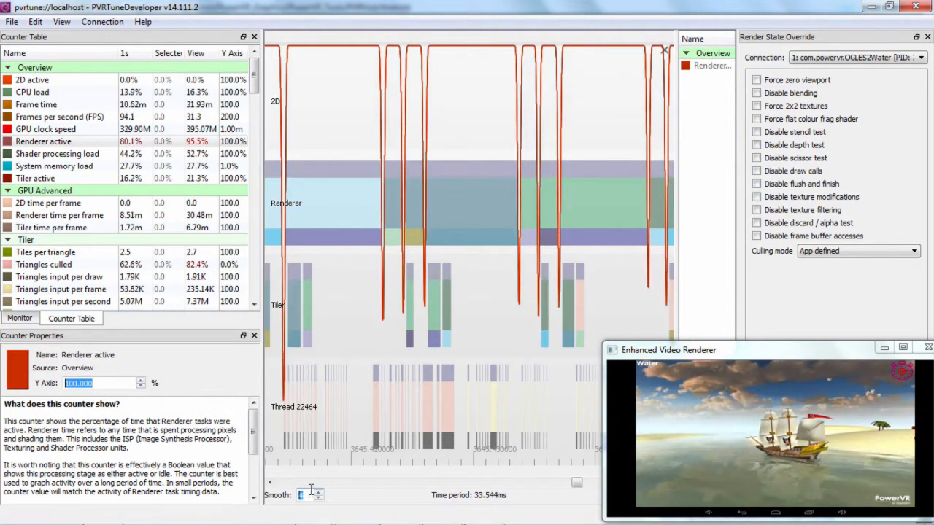
scroll(310, 491, down, 3)
scroll(309, 492, up, 4)
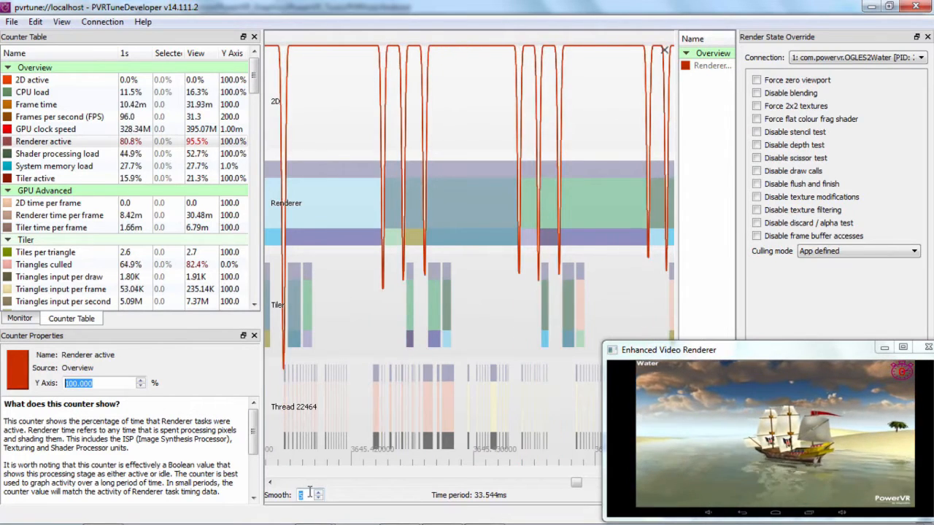
scroll(309, 493, down, 3)
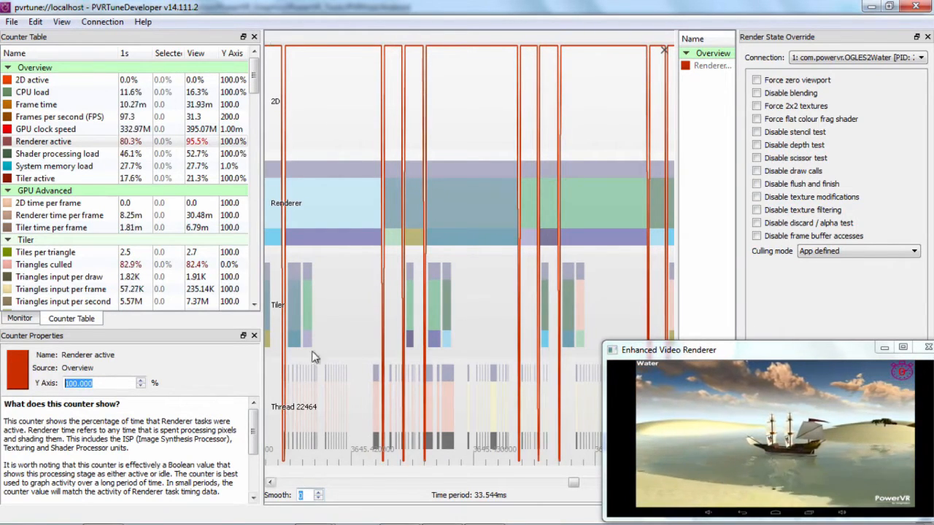
Remove the Renderer active graph and plot the Shader processing load counter over the timeline instead.
double_click(707, 58)
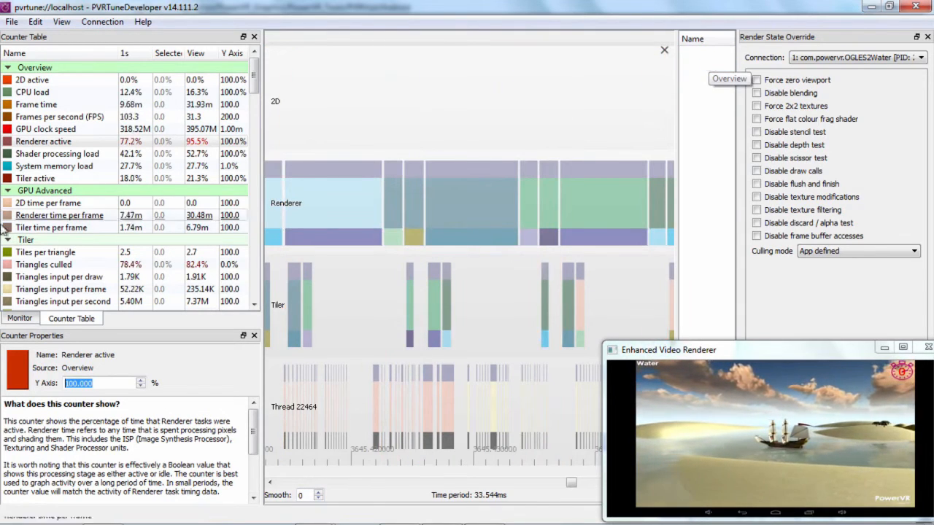
click(53, 160)
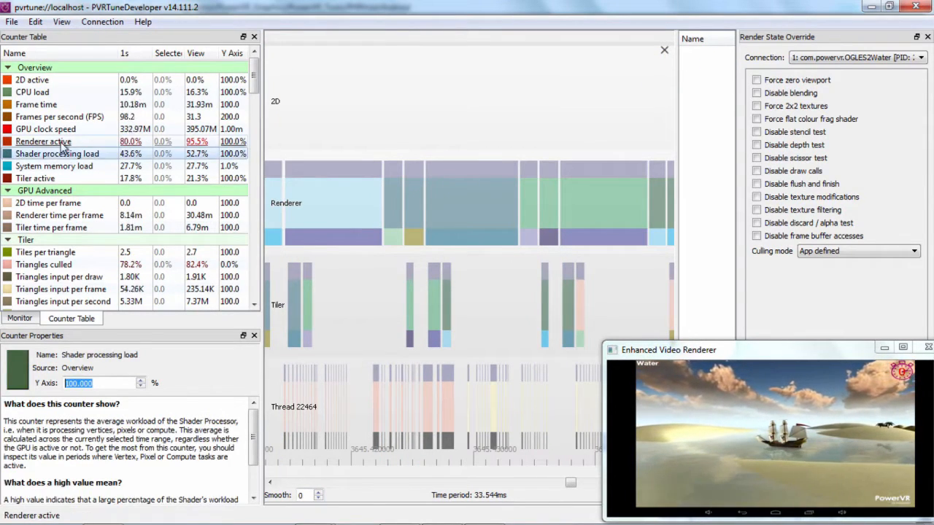
click(62, 142)
click(70, 155)
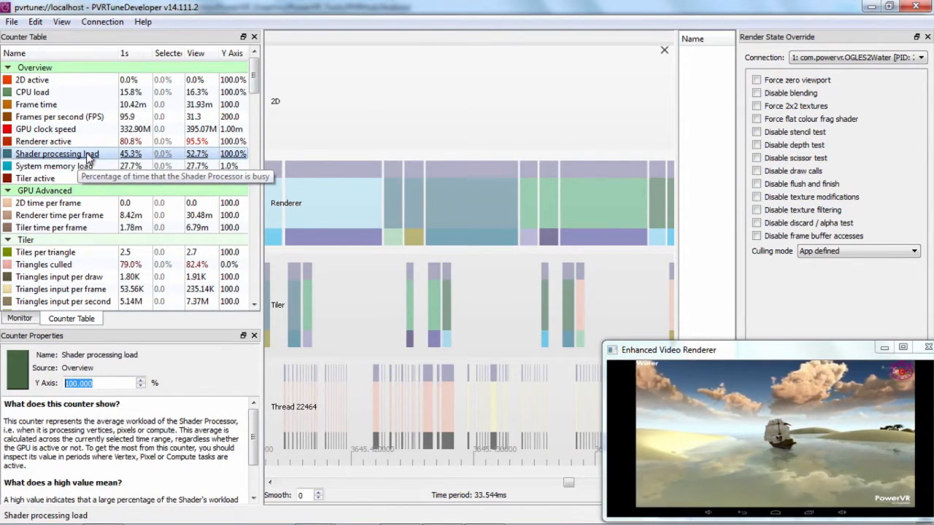
drag(75, 157, 408, 127)
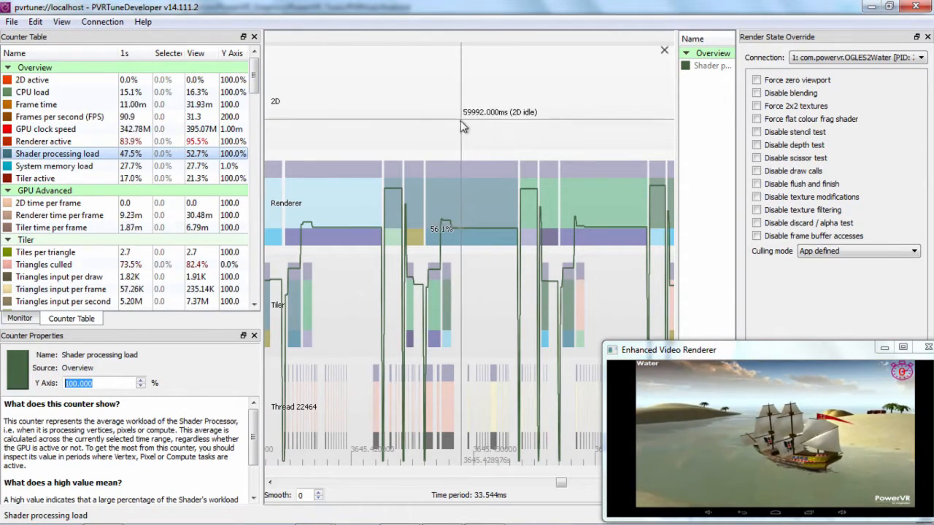
Examine the Shader processing load curve along the long Renderer task around 3645.43 s over a time period of 14.376 ms.
mouse_move(434, 179)
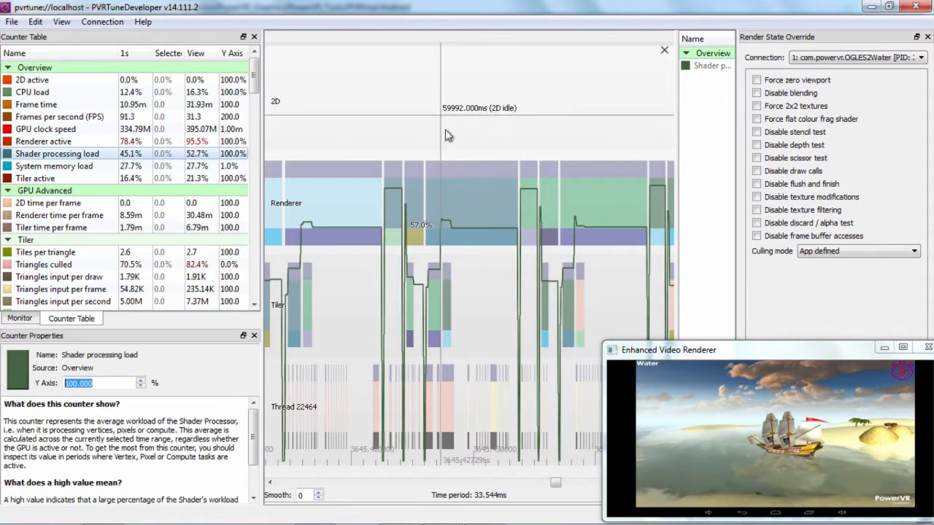
scroll(441, 120, up, 3)
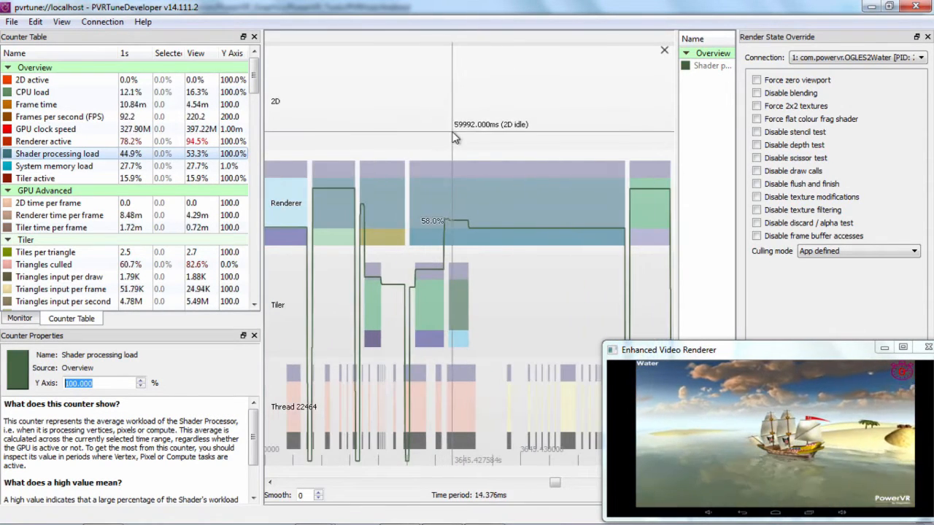
drag(449, 125, 413, 127)
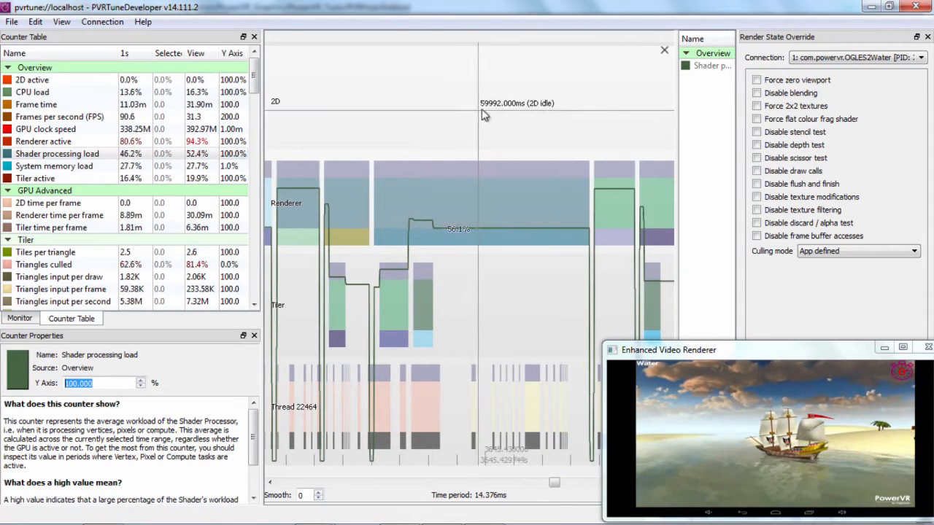
drag(491, 112, 415, 112)
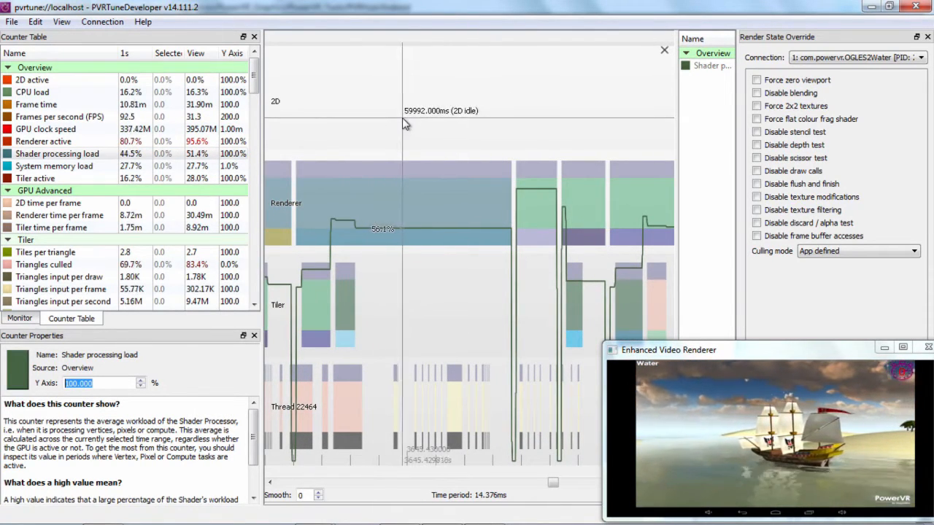
drag(385, 124, 412, 123)
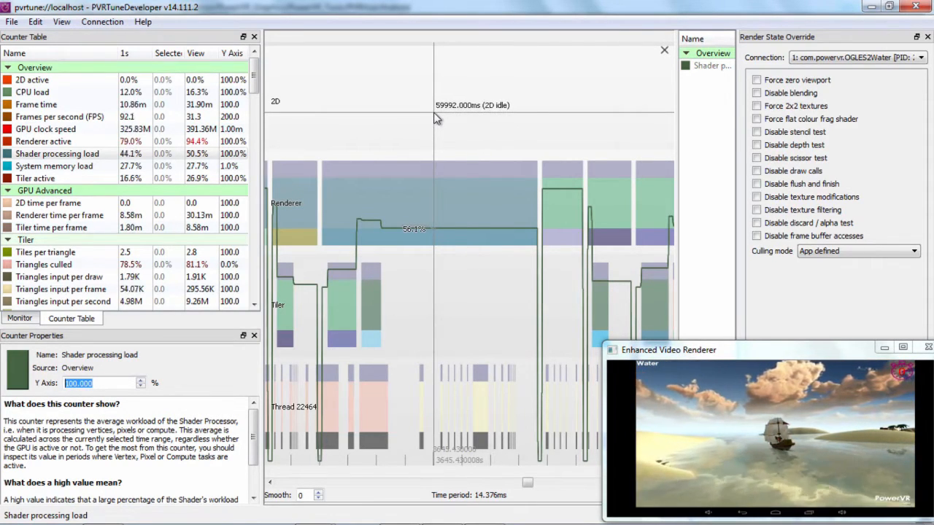
Compare the description of the Shader processing load counter with those of the Texturing load and Texture overload counters.
click(88, 165)
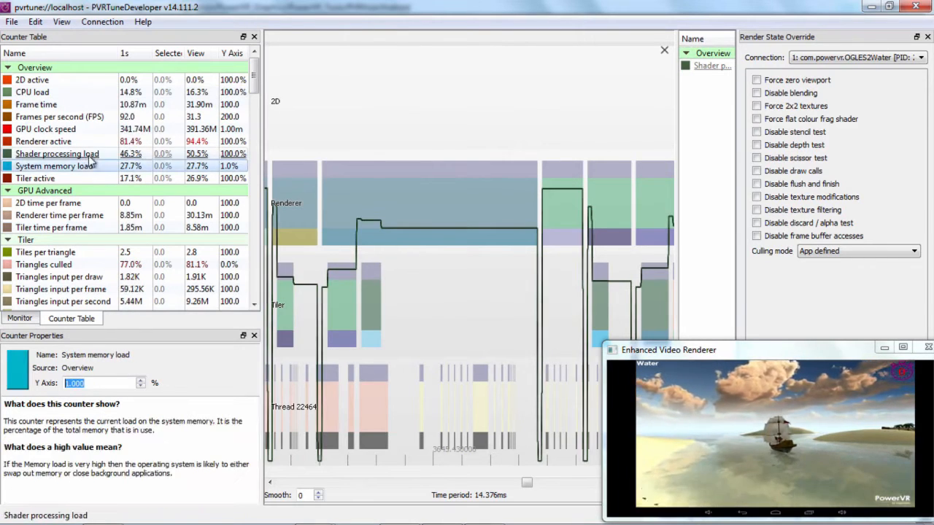
click(89, 155)
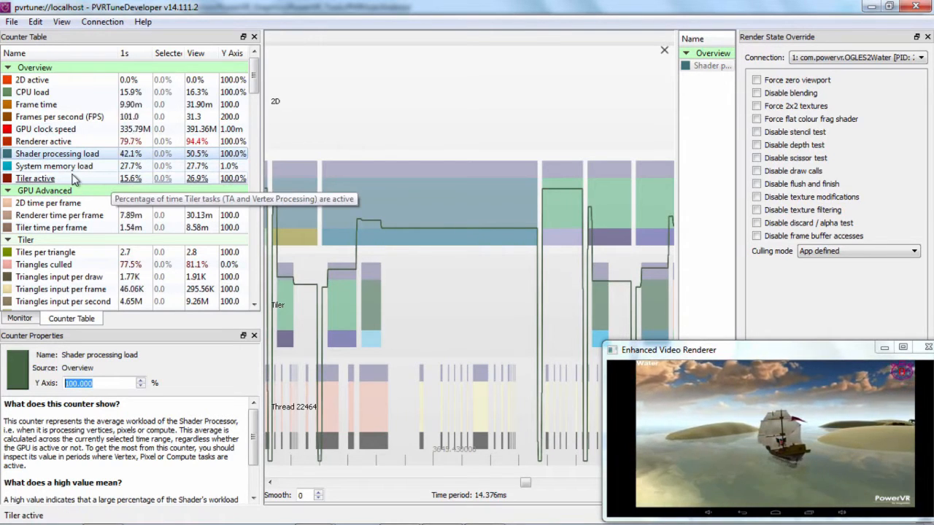
scroll(73, 180, down, 2)
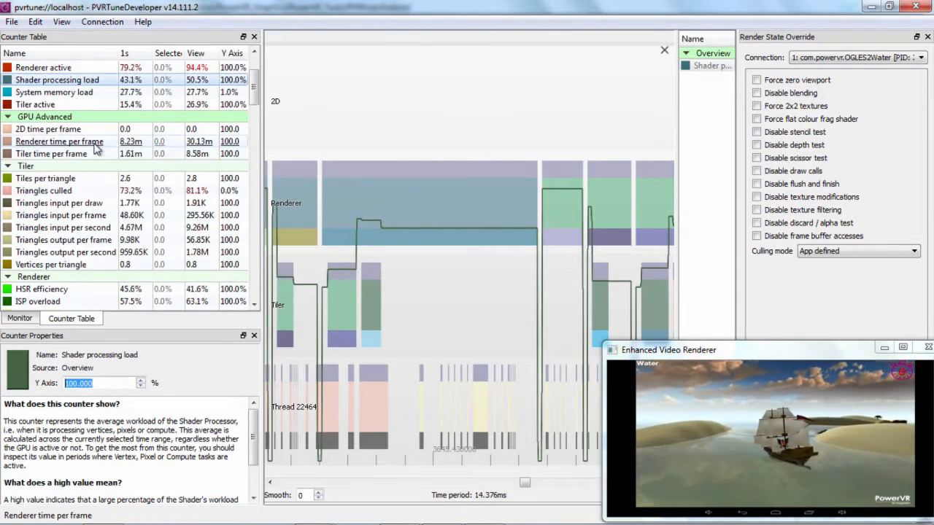
scroll(95, 148, down, 2)
scroll(110, 168, down, 2)
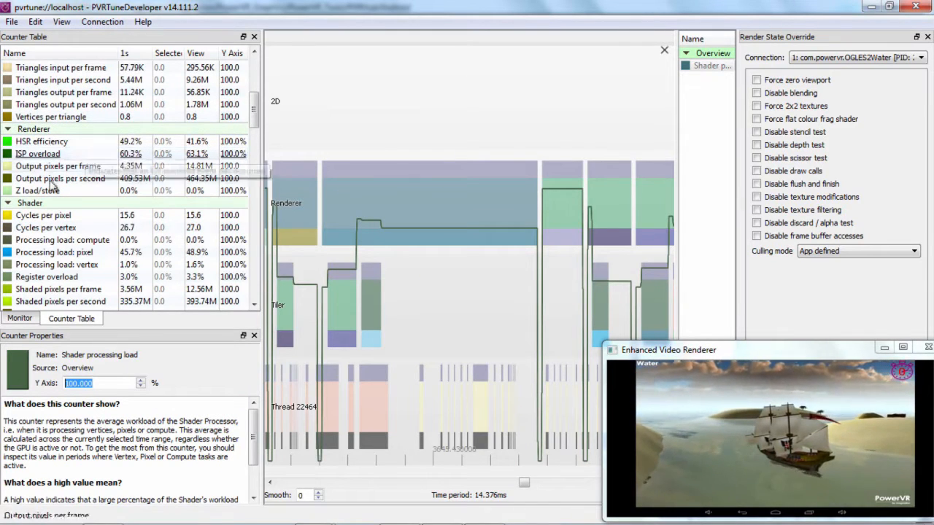
scroll(53, 188, down, 4)
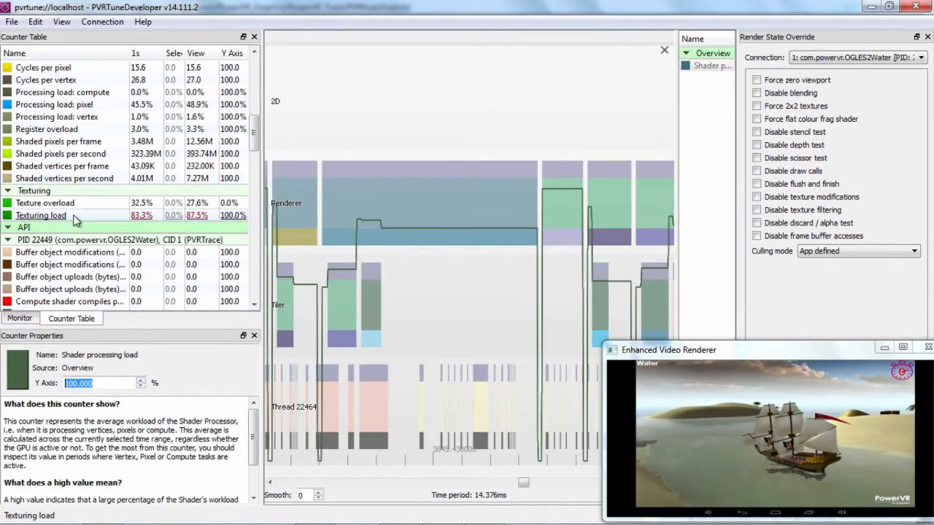
click(66, 204)
click(62, 215)
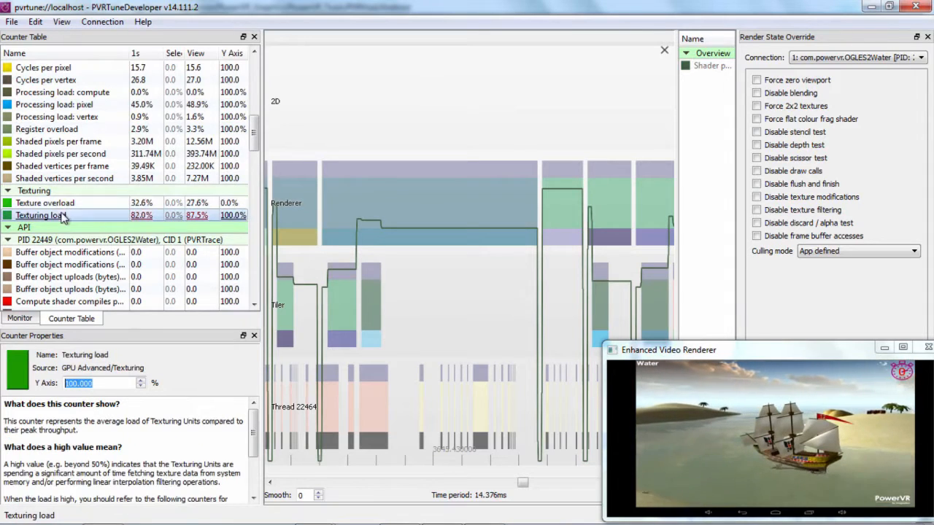
click(54, 204)
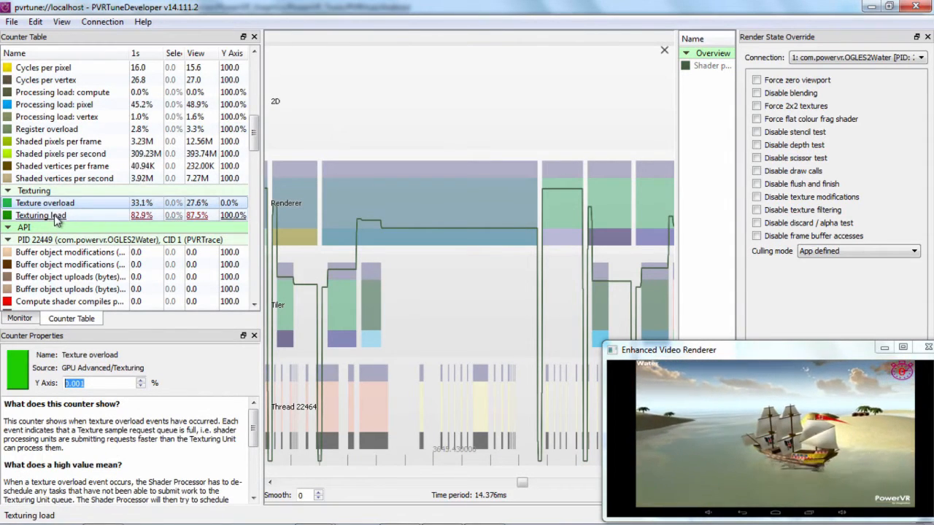
click(55, 216)
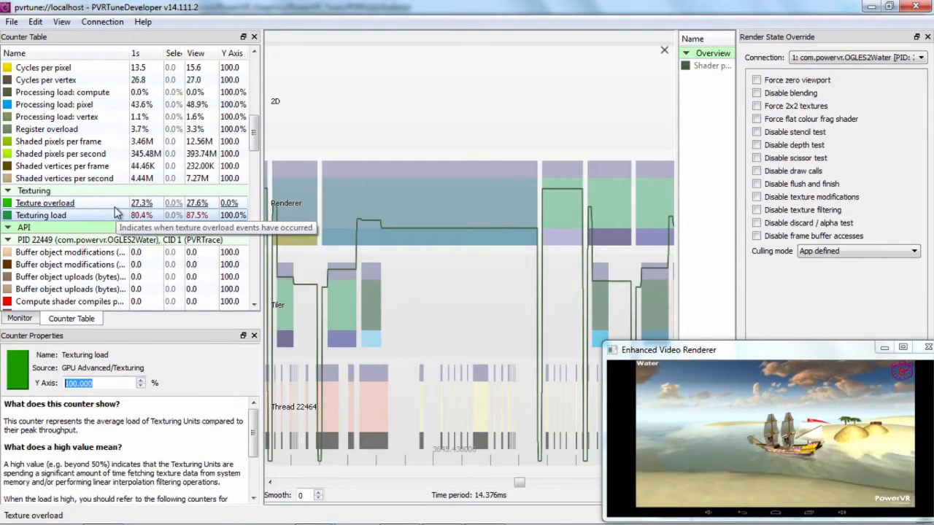
click(44, 203)
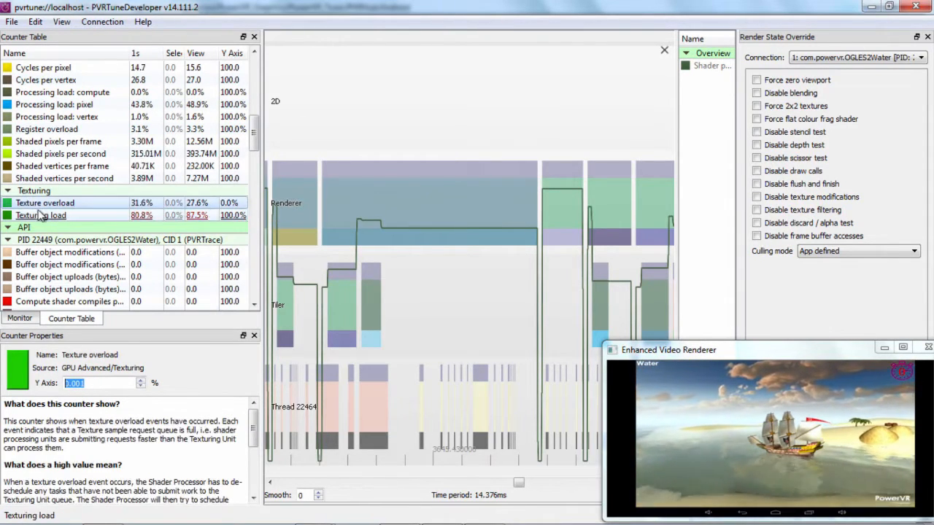
click(40, 214)
Check Texture overload and inspect Renderer task 3/3 of frame 30575, widening the time period back to 33.544 ms.
click(204, 205)
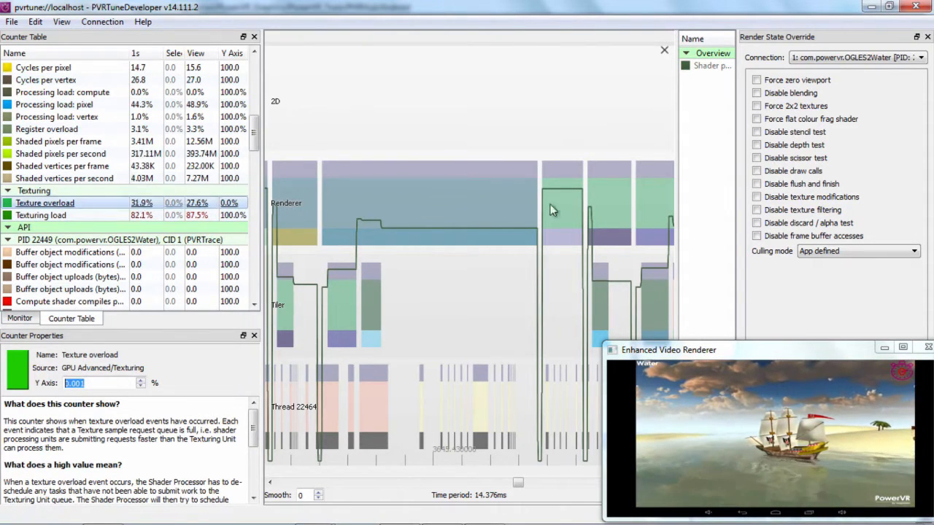
click(423, 204)
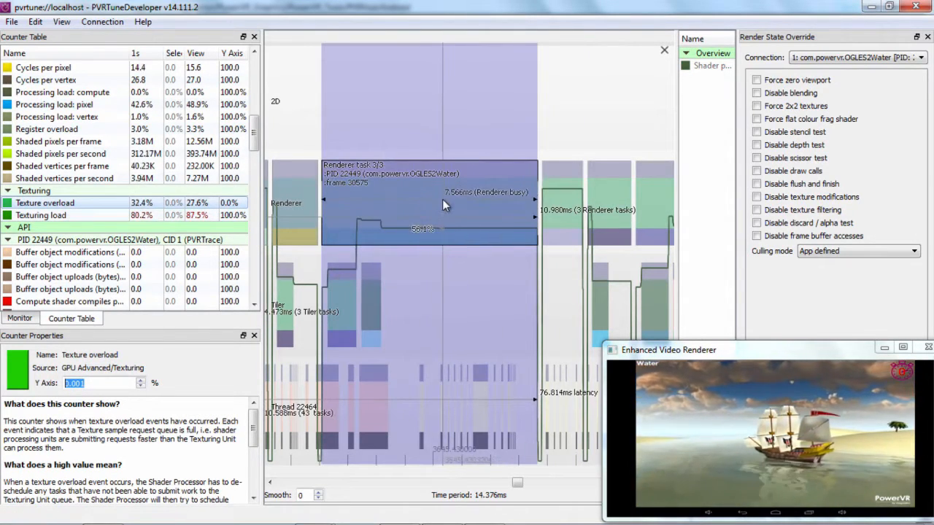
click(452, 132)
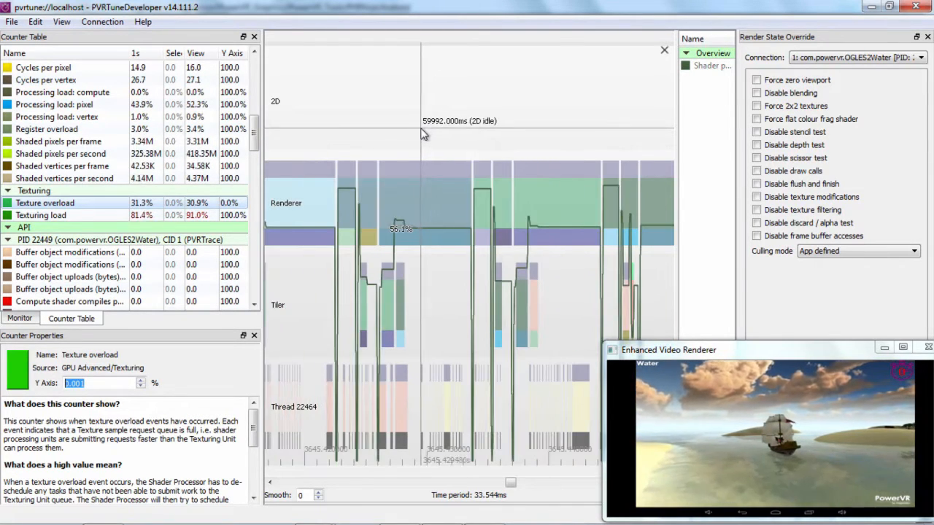
Review the Overview, Tiler, Renderer and Shader counters, and compare Shader processing load with Texturing load for the current view.
scroll(81, 190, up, 12)
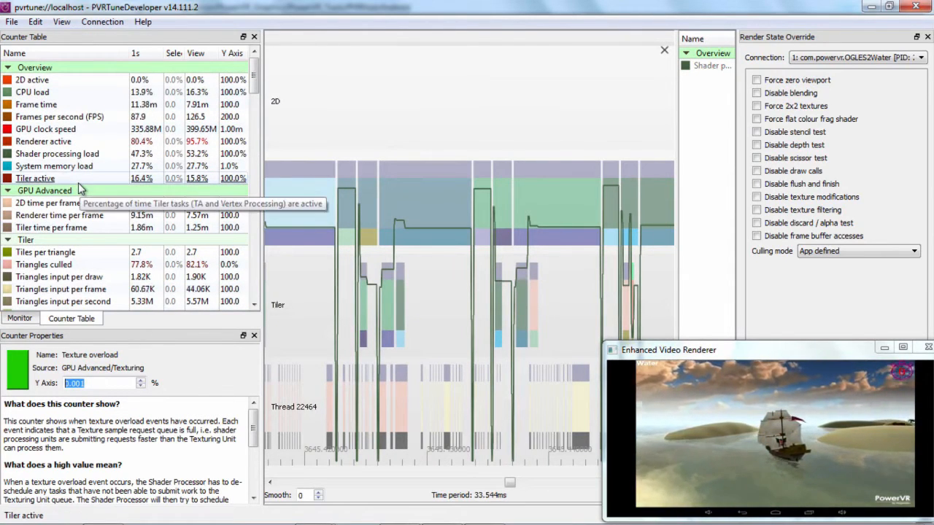
scroll(94, 233, down, 6)
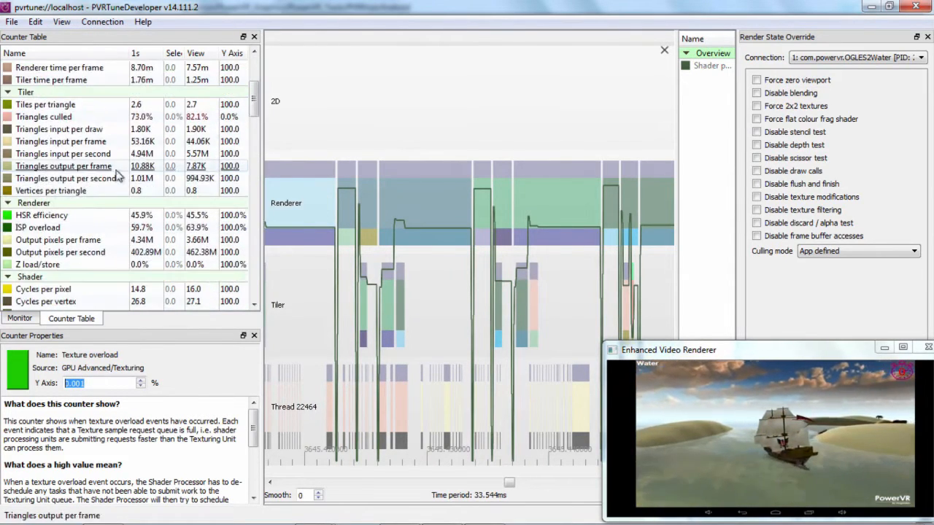
scroll(88, 230, down, 3)
scroll(88, 231, up, 7)
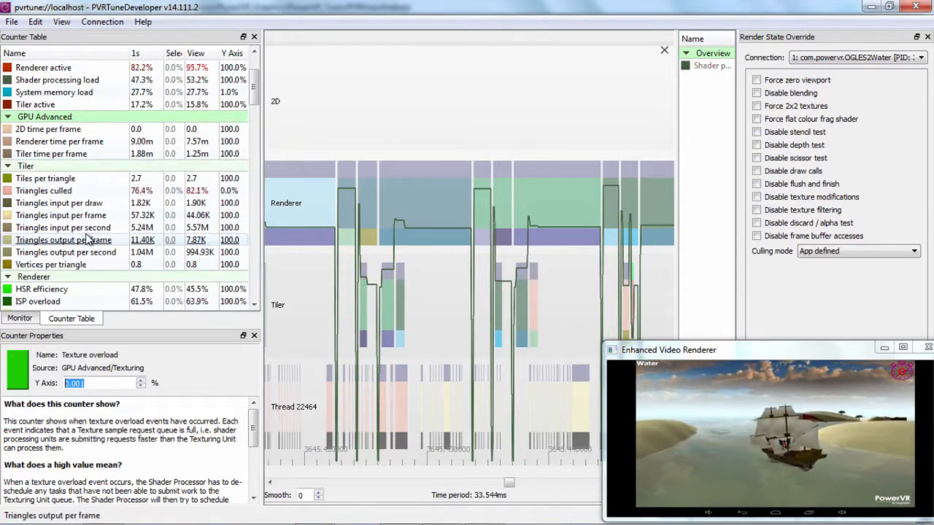
scroll(94, 113, up, 1)
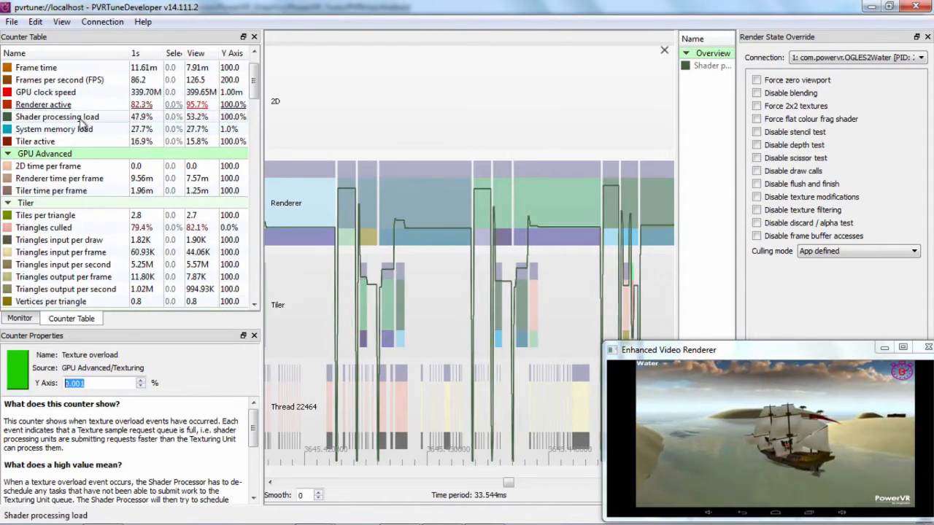
click(84, 117)
scroll(86, 135, down, 9)
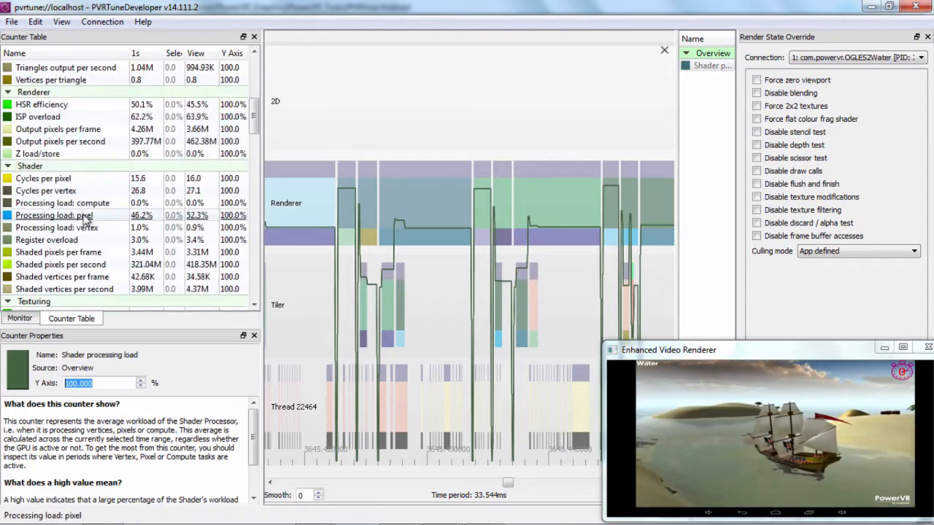
click(70, 204)
click(59, 217)
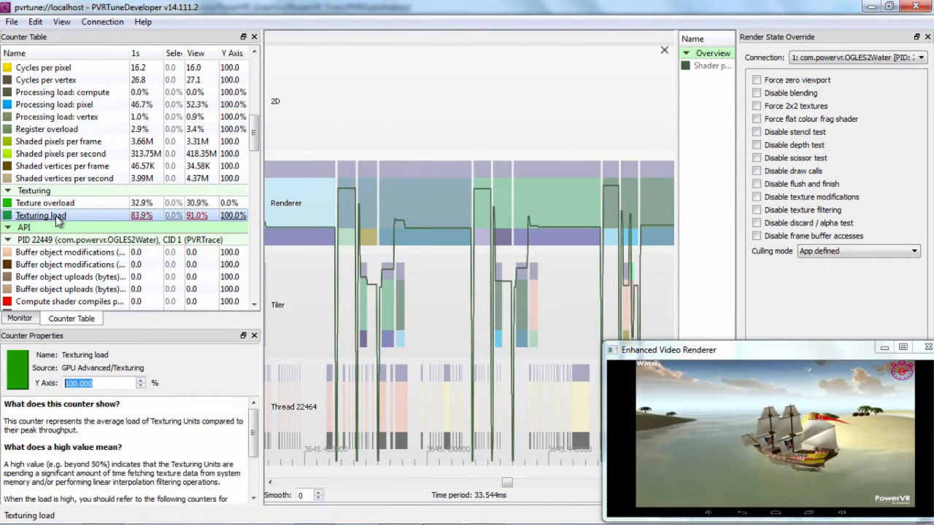
Read the descriptions of the Texture overload and Texturing load counters and compare their values.
click(115, 203)
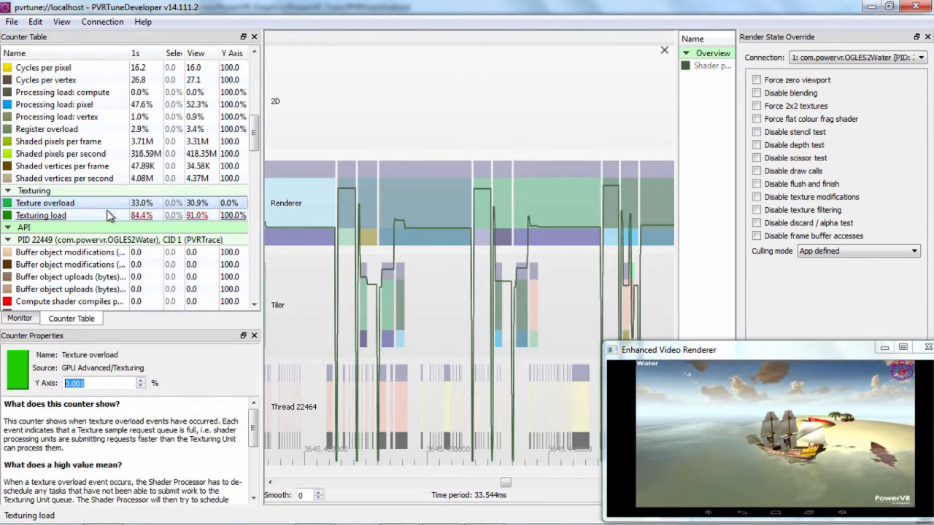
click(116, 215)
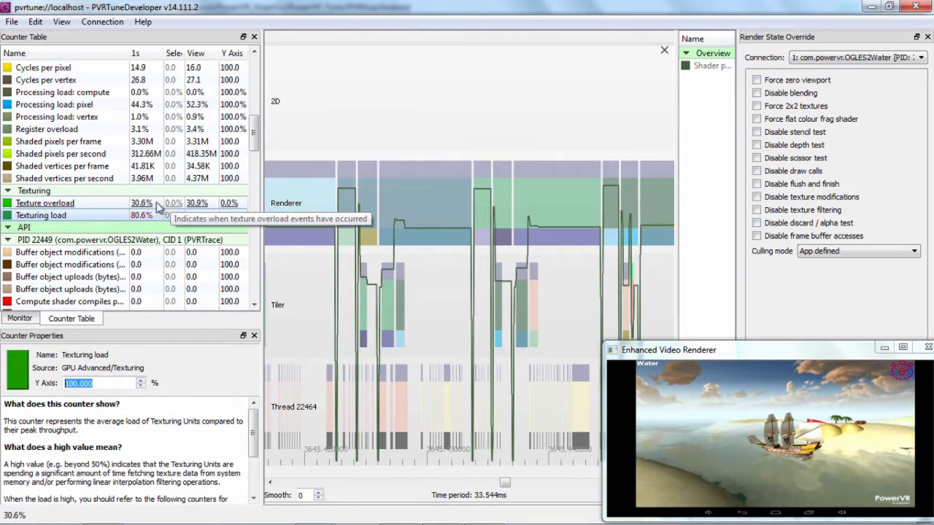
scroll(109, 204, up, 4)
scroll(107, 204, down, 3)
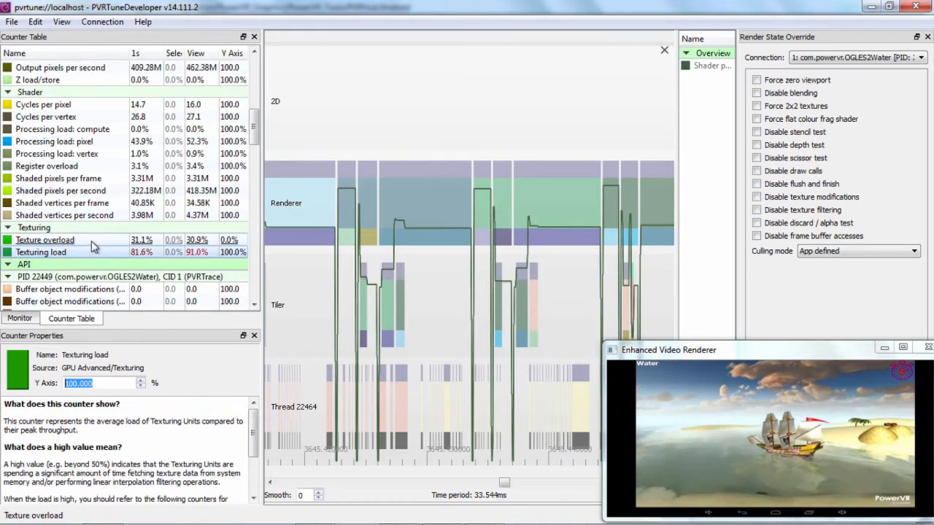
Examine the Renderer counters ISP overload and Output pixels per frame, and read the description of HSR efficiency.
scroll(92, 247, up, 2)
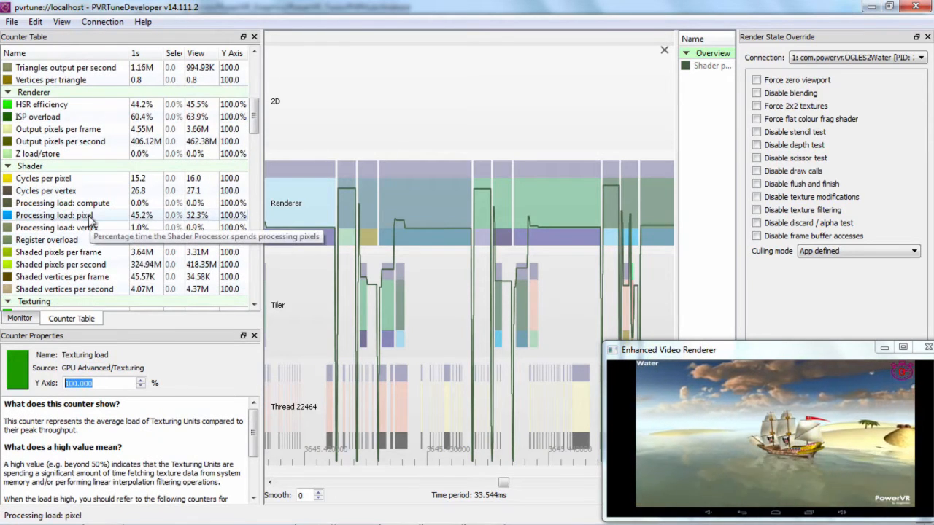
click(69, 117)
click(62, 129)
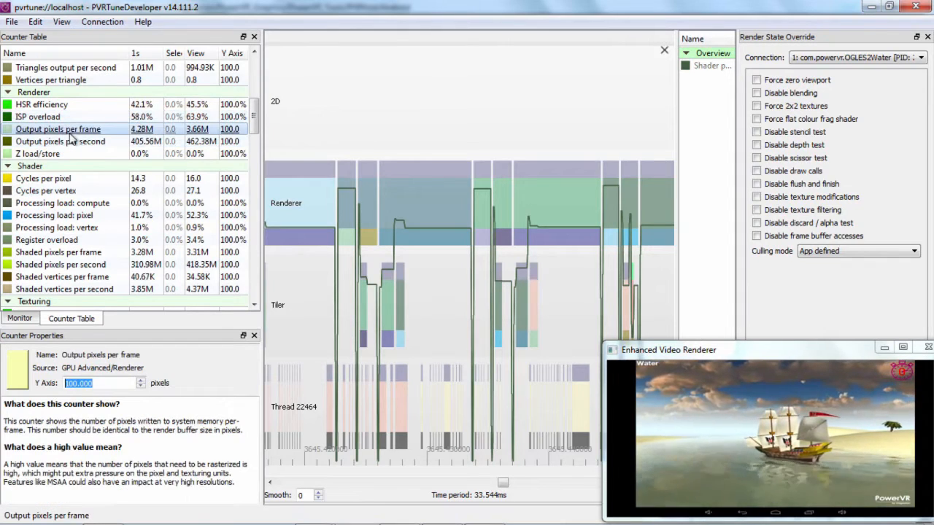
click(41, 106)
scroll(99, 121, up, 1)
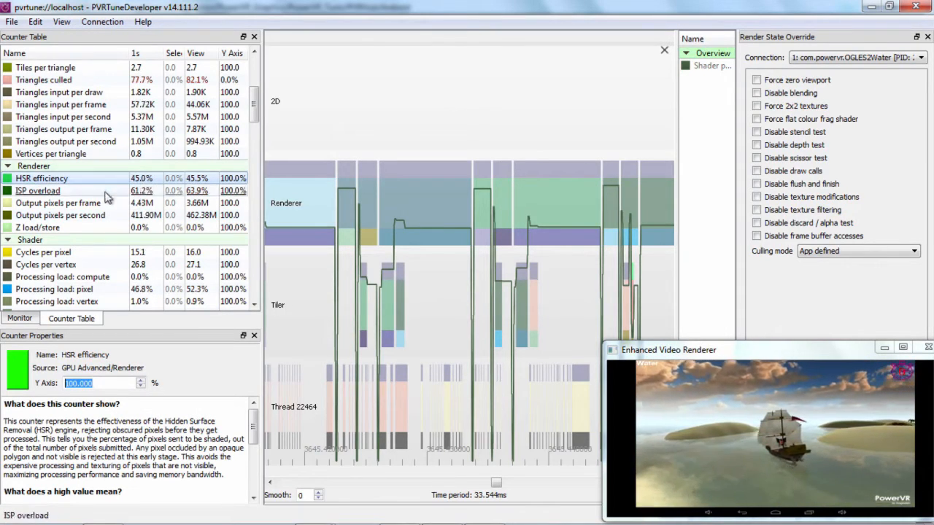
Read the descriptions of the Overview counters Renderer active, System memory load and Tiler active.
scroll(104, 209, up, 3)
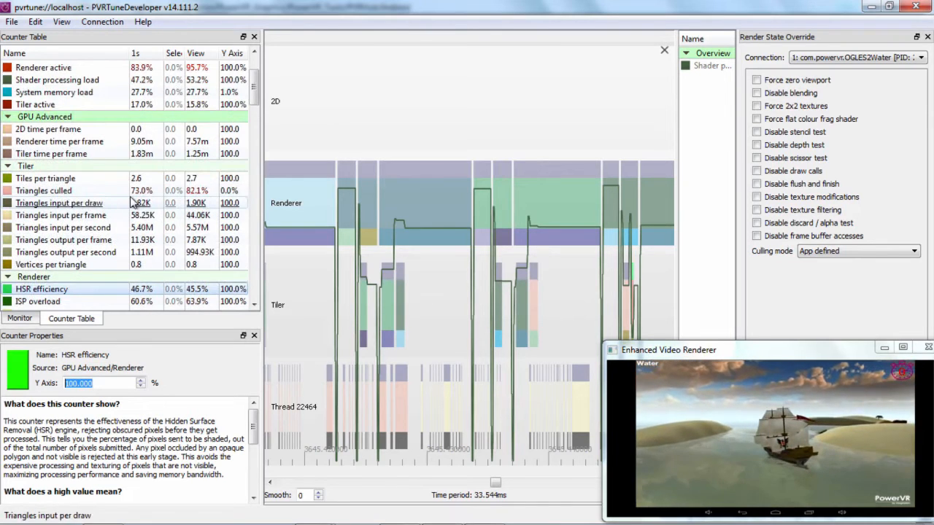
scroll(134, 201, up, 1)
scroll(134, 202, up, 1)
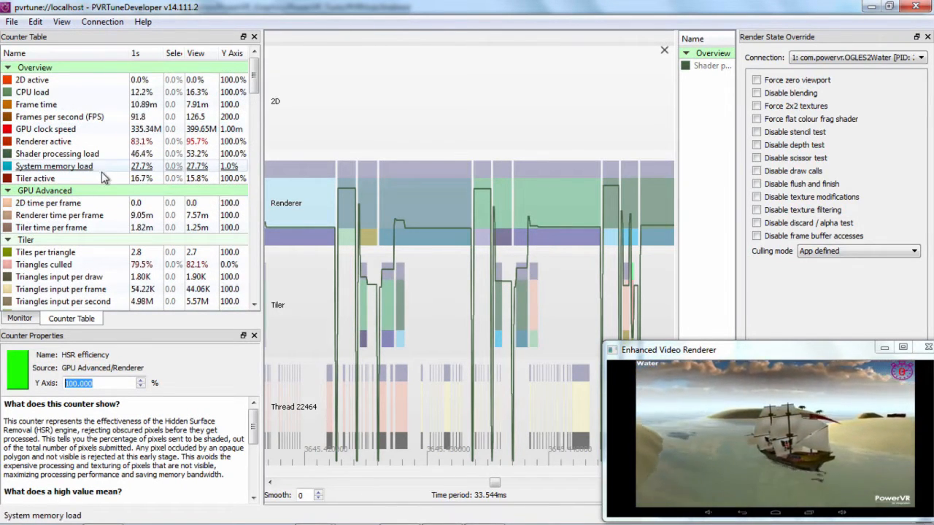
click(84, 142)
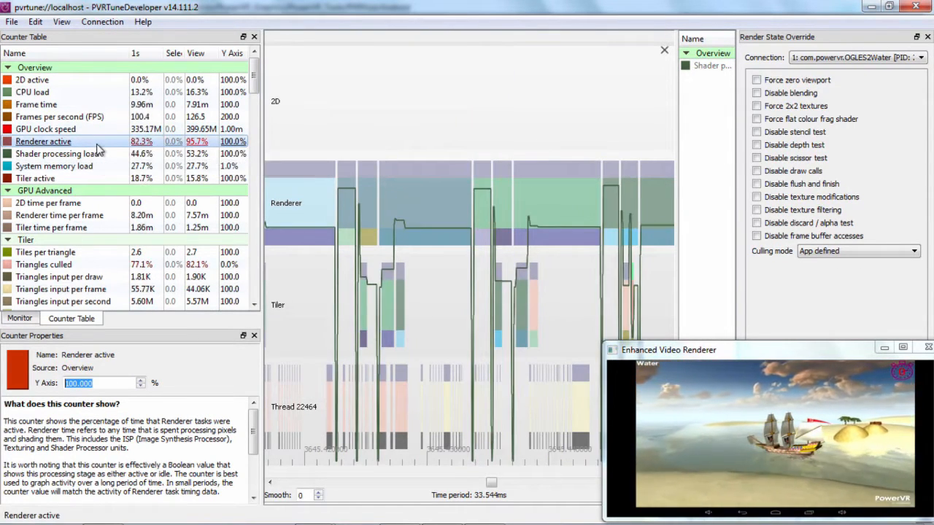
click(129, 178)
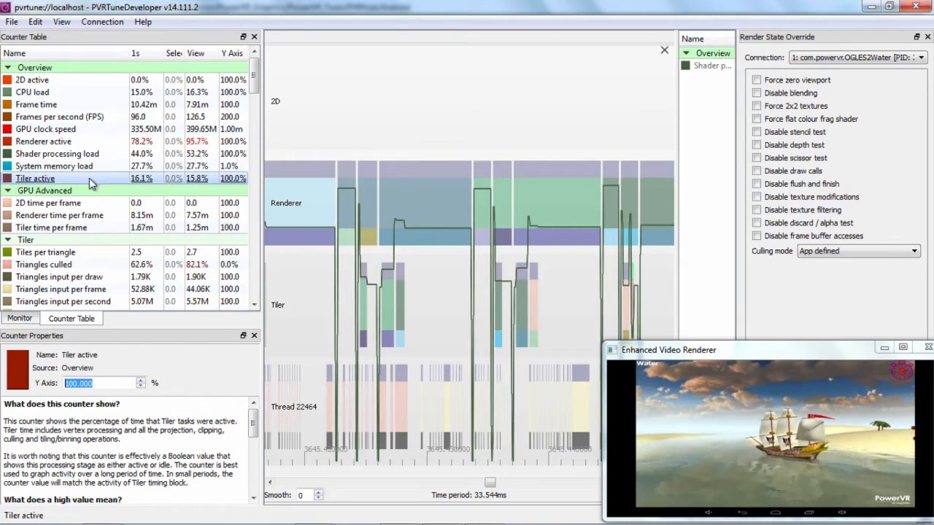
click(111, 168)
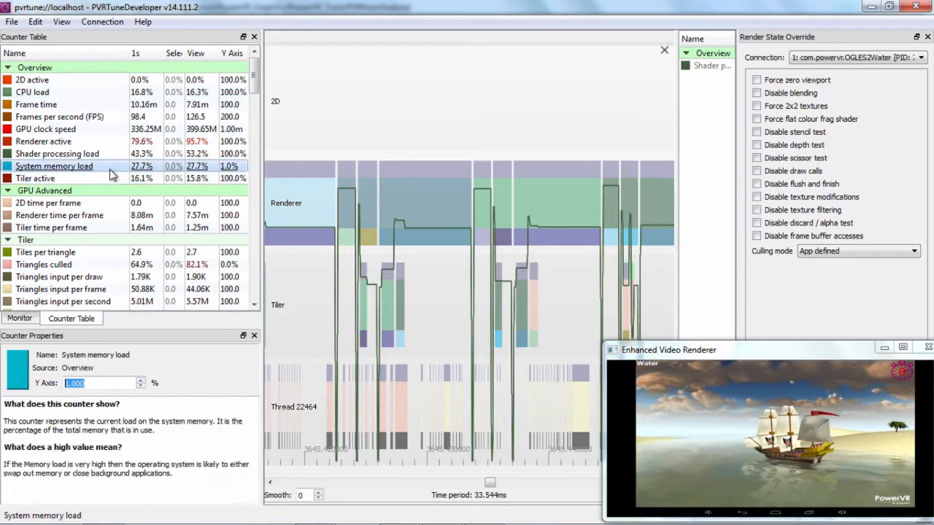
click(89, 178)
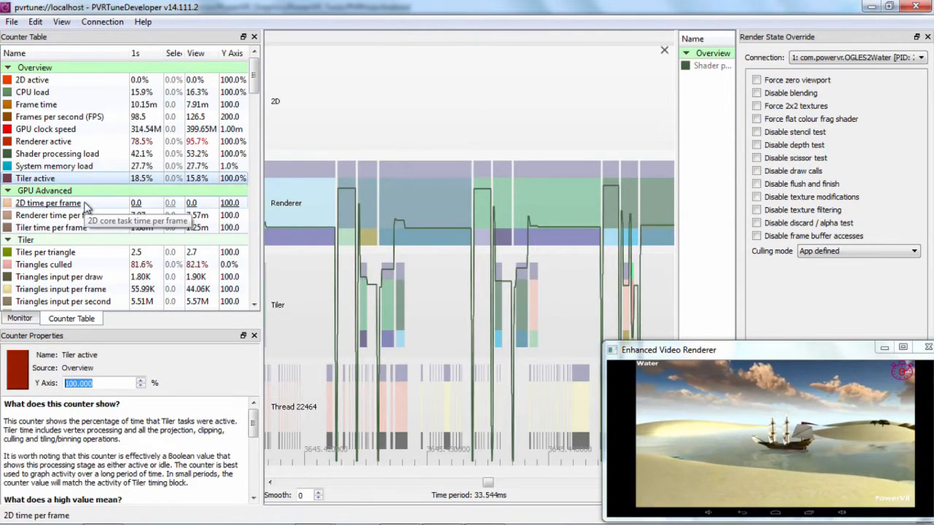
Read the description of the Tiler's Triangles culled counter and compare it with the triangle input and output counters.
scroll(87, 204, down, 3)
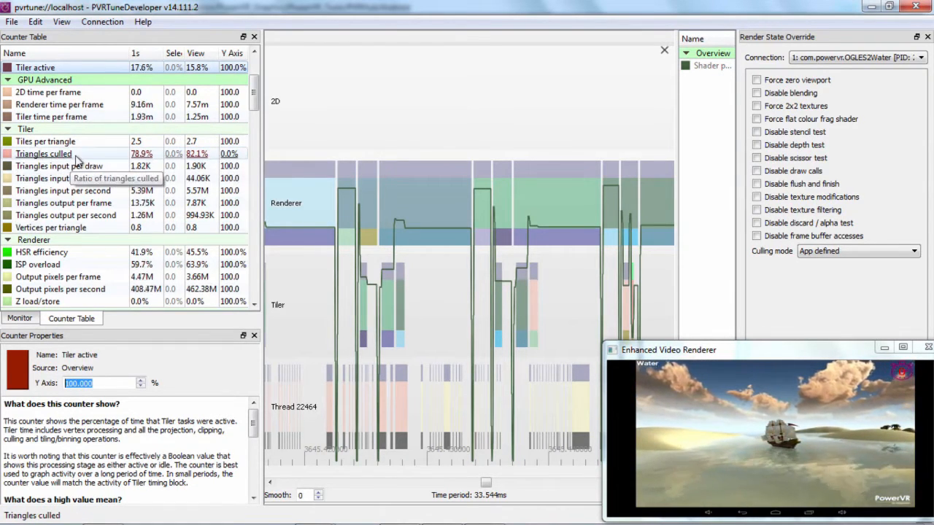
click(80, 154)
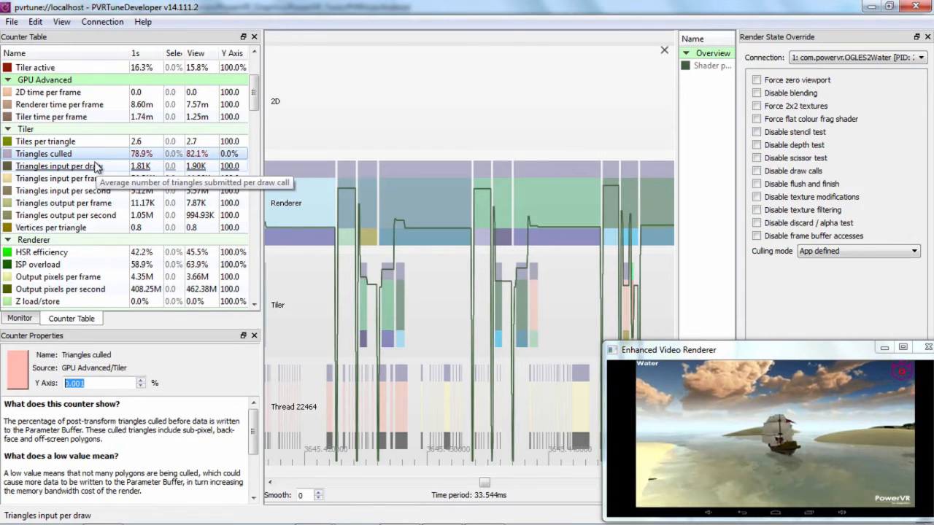
click(110, 141)
click(142, 153)
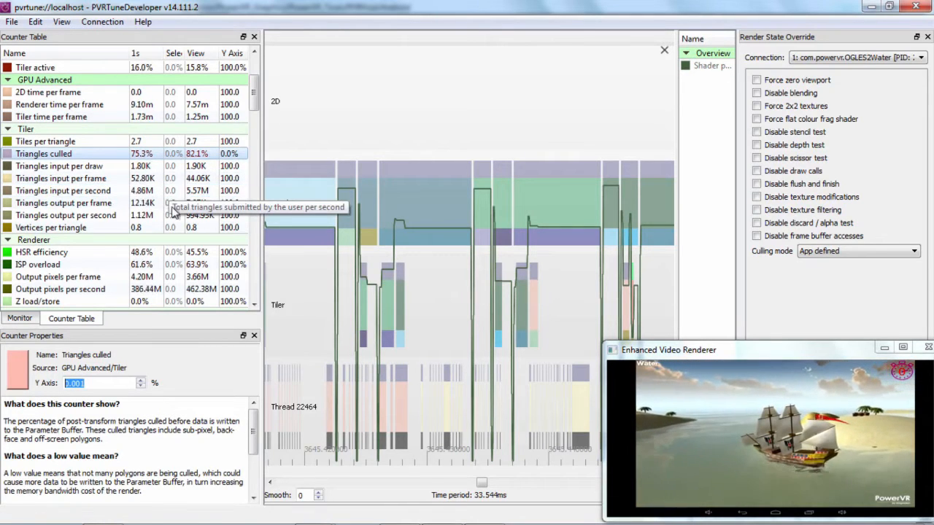
Examine the Shader counters Cycles per vertex, Shaded pixels per frame, Cycles per pixel and Register overload.
scroll(192, 232, down, 2)
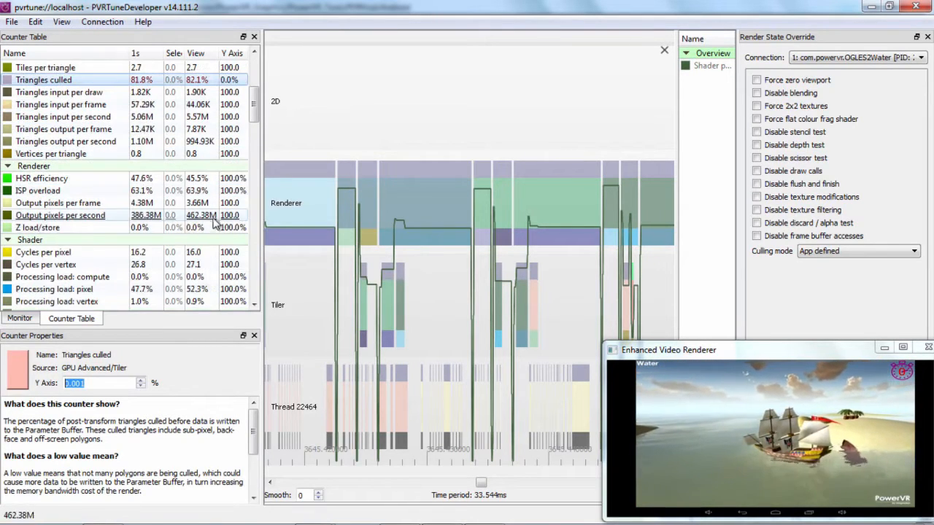
scroll(59, 216, down, 4)
click(73, 115)
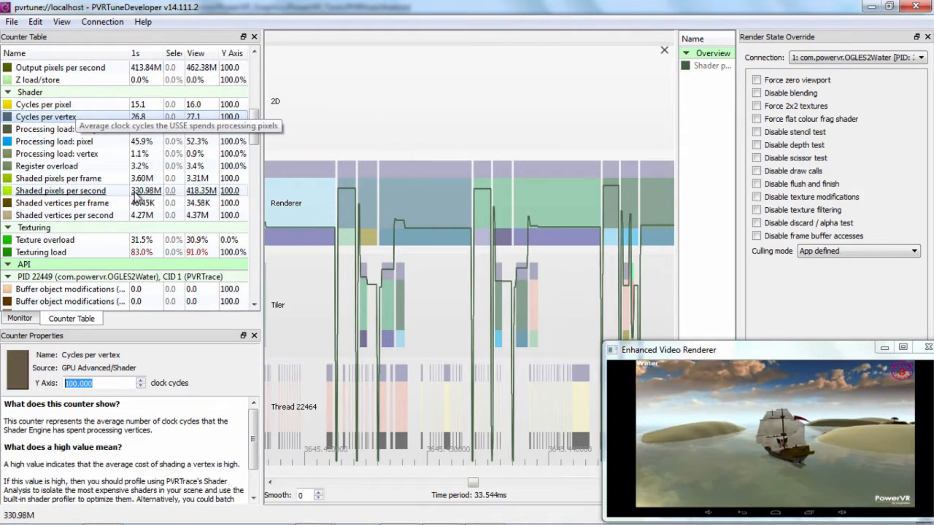
click(95, 179)
scroll(105, 190, up, 2)
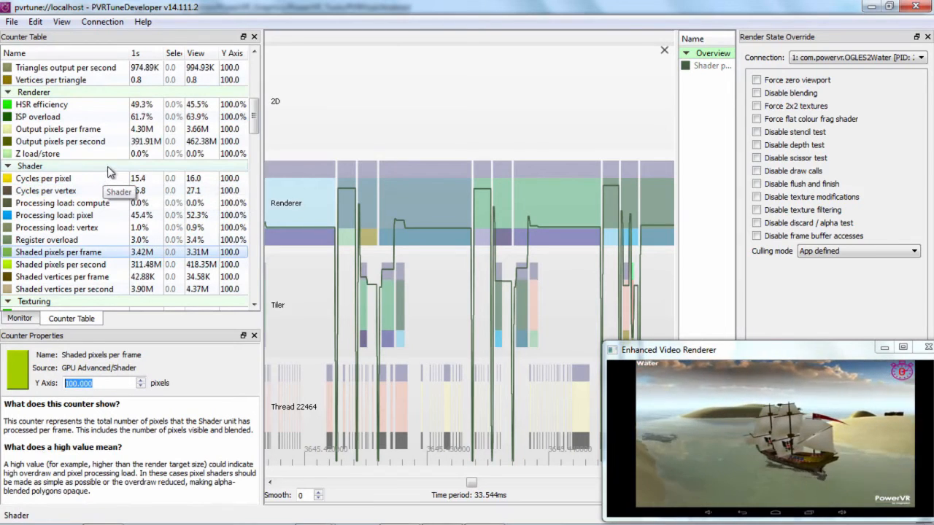
click(84, 181)
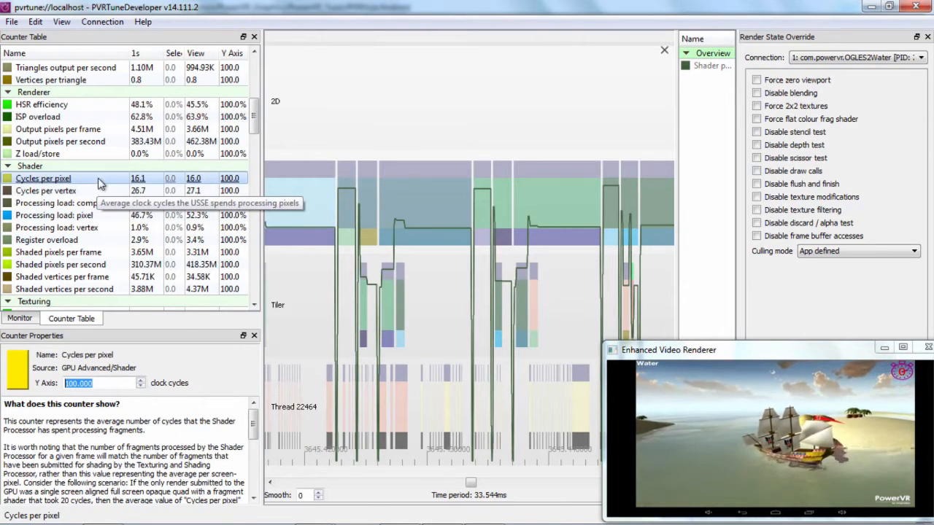
click(86, 239)
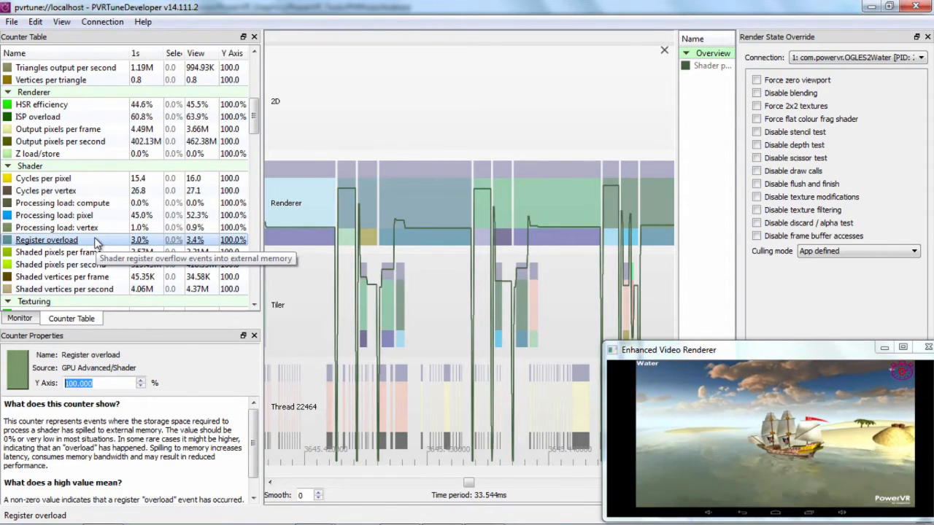
Look through the API counters for the OGLES2Water process, including buffer uploads, draw calls, texture modifications and shader compiles.
scroll(65, 228, down, 2)
scroll(89, 210, down, 6)
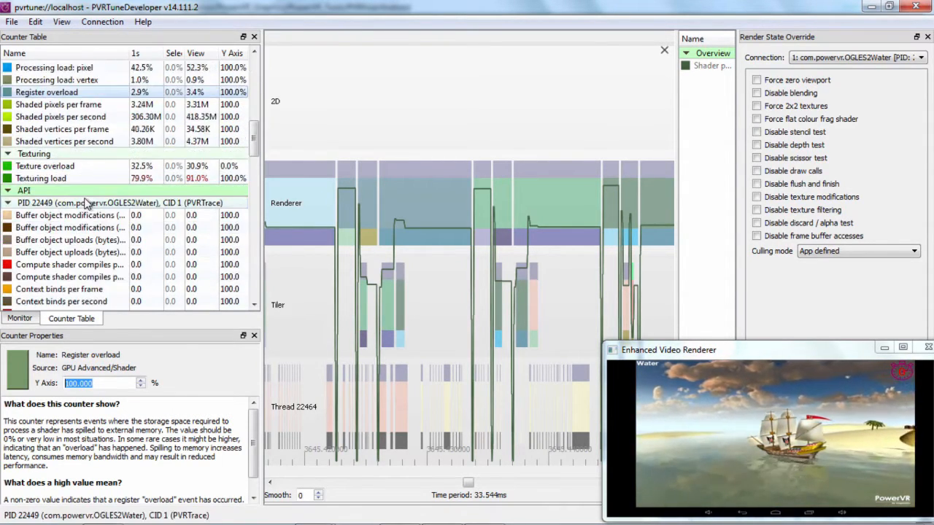
scroll(89, 204, up, 7)
scroll(88, 205, down, 2)
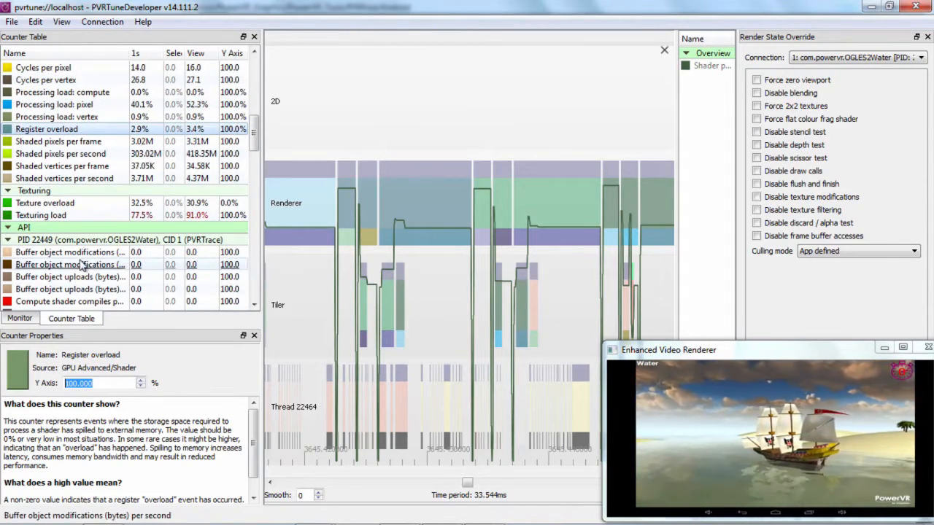
scroll(82, 266, down, 3)
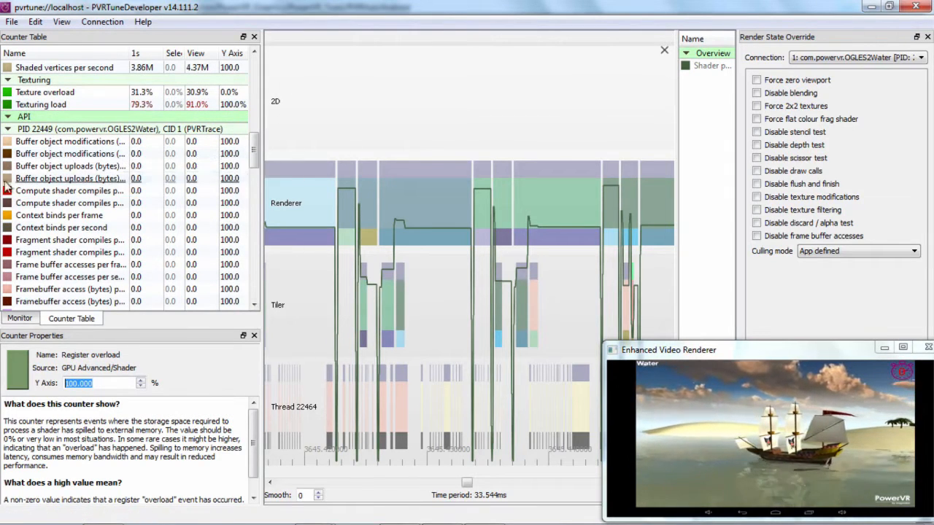
scroll(29, 203, down, 3)
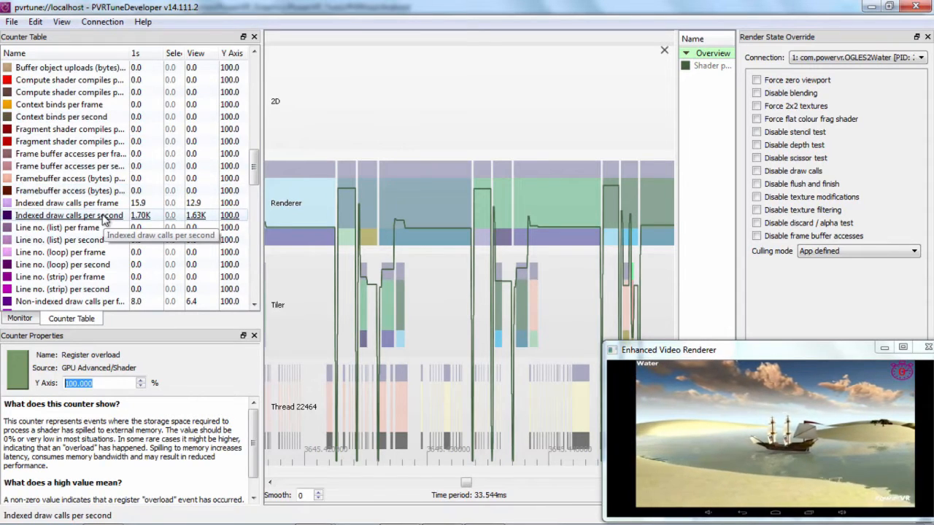
scroll(136, 230, down, 3)
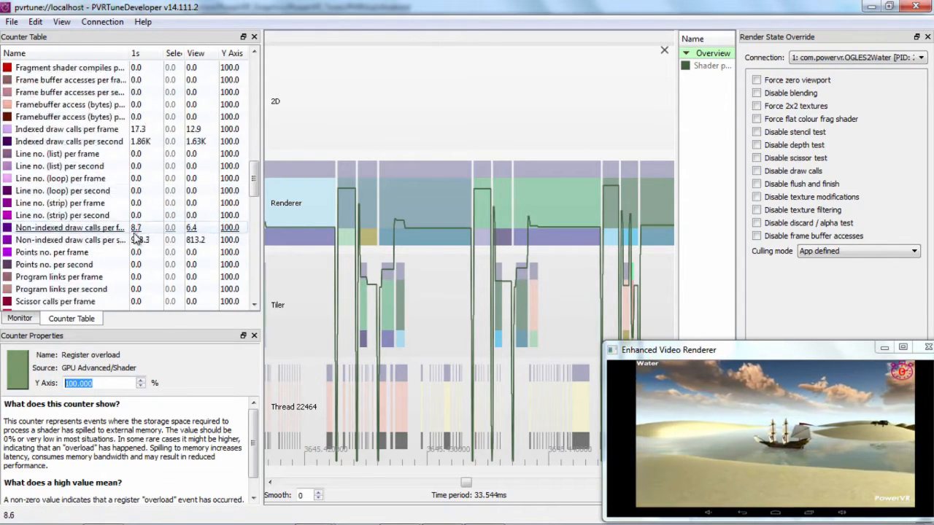
scroll(146, 239, down, 2)
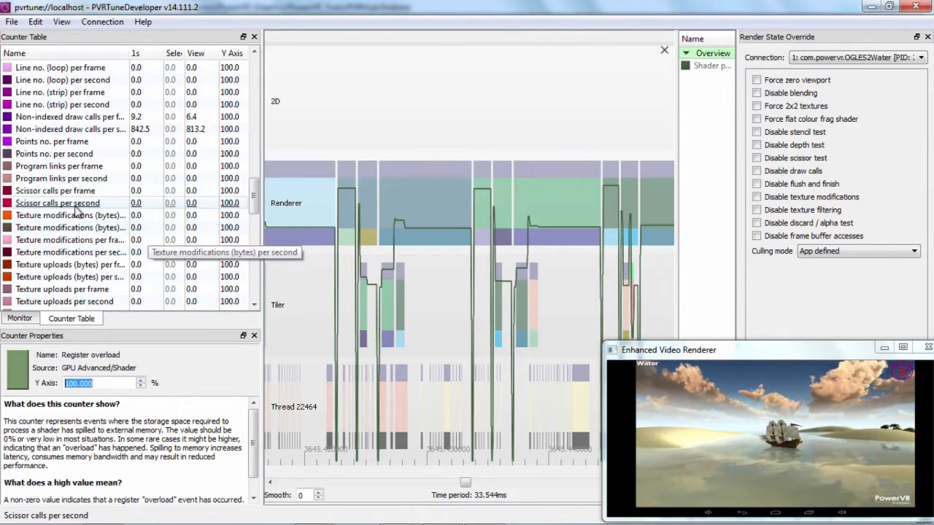
scroll(64, 208, down, 7)
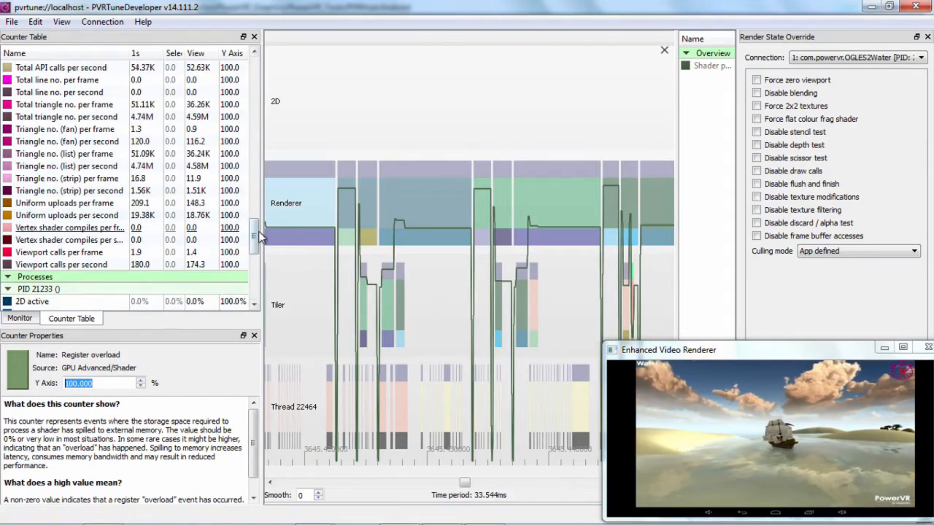
Go back to the Overview counters and read the description of Frame time.
scroll(109, 248, up, 3)
scroll(146, 189, up, 10)
click(84, 100)
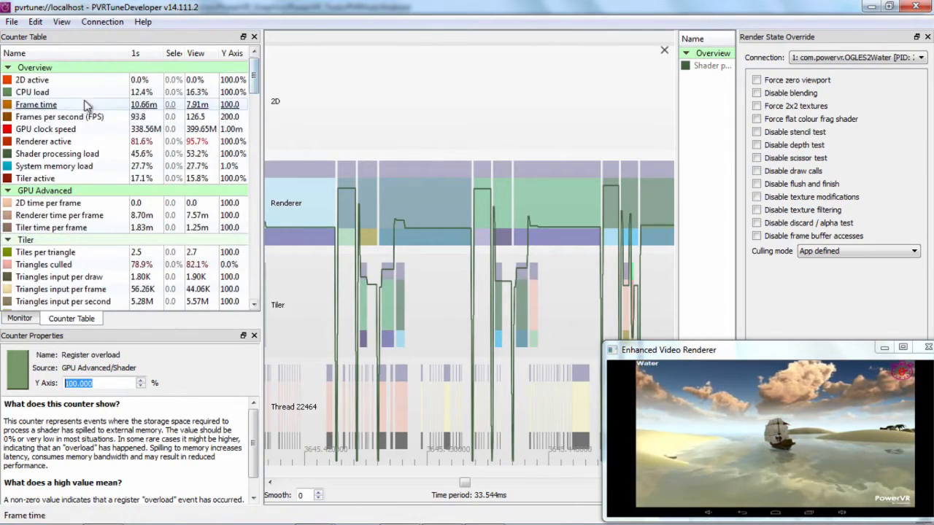
Return the graph to live data over a time period of 0.5996 s and remove the Shader processing load curve.
scroll(467, 127, down, 5)
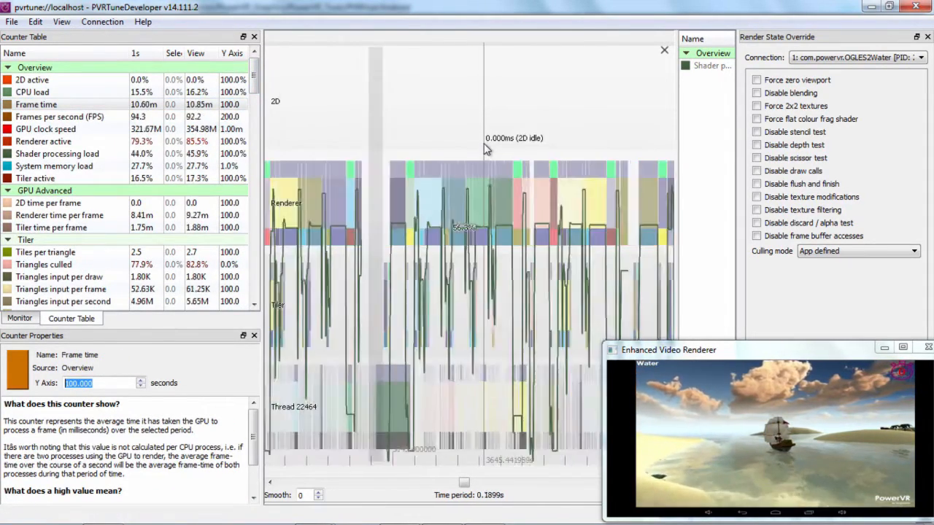
right_click(481, 146)
click(486, 212)
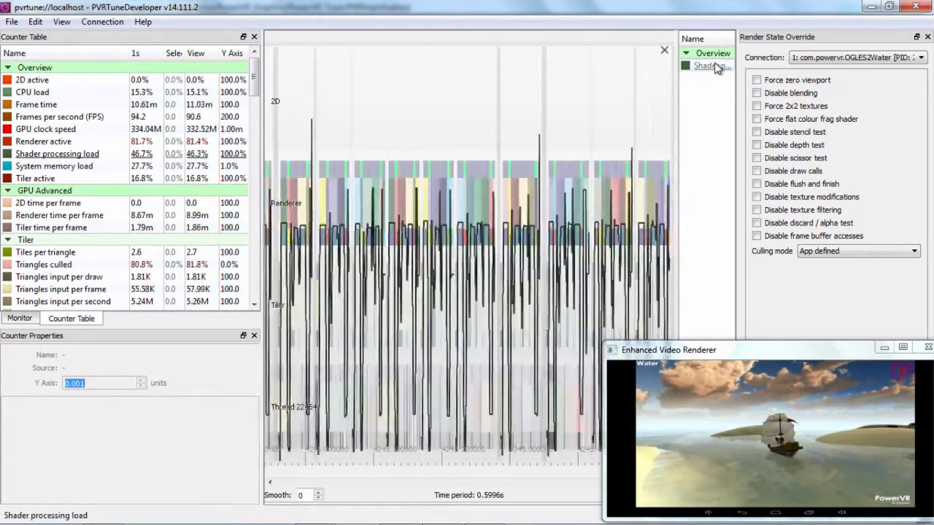
click(701, 66)
key(Delete)
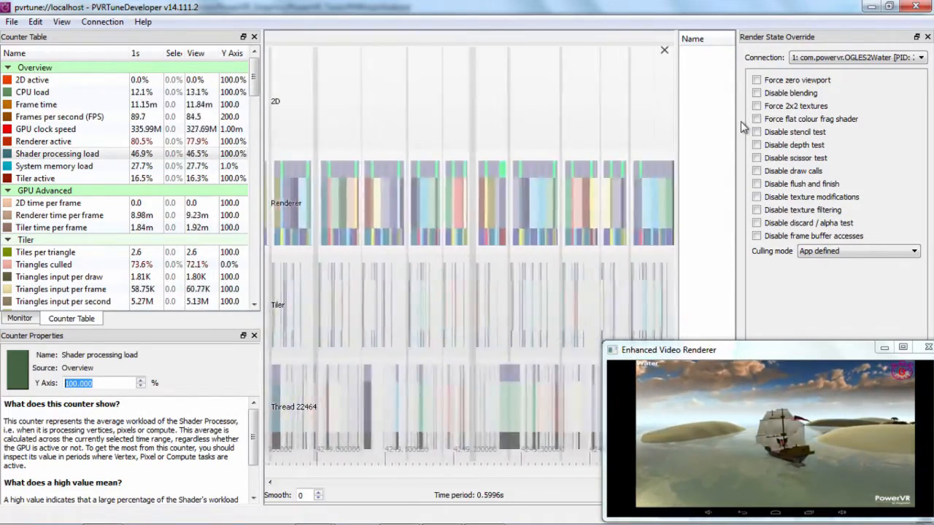
Disable blending in the OGLES2Water render state overrides and check the rendered water scene at full-screen size.
drag(736, 121, 682, 109)
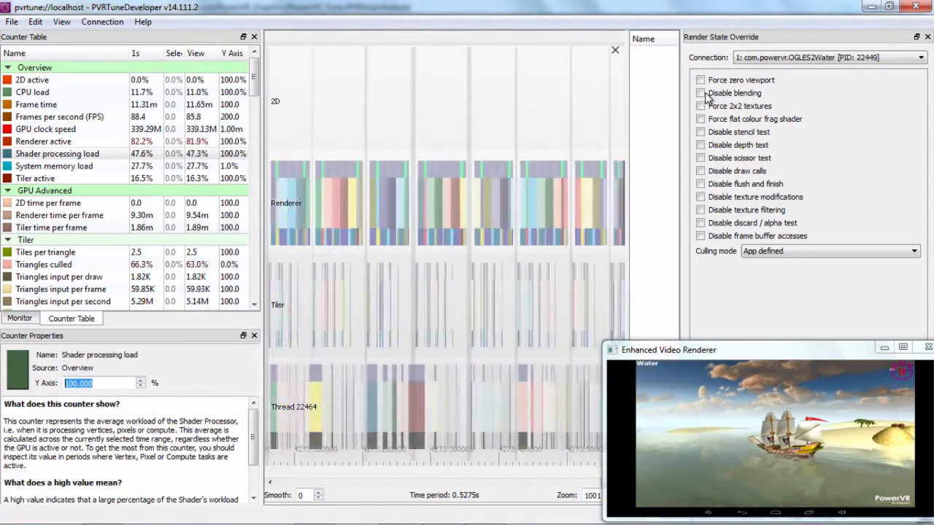
click(701, 93)
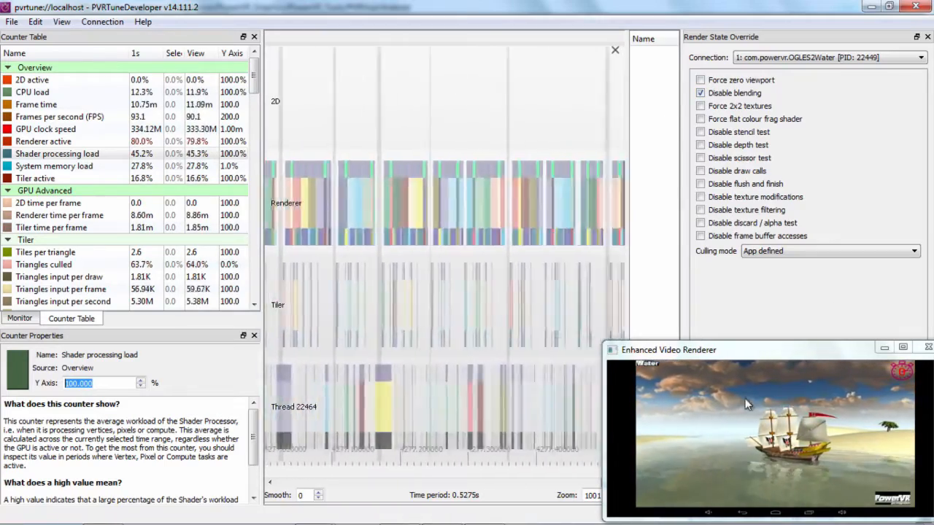
drag(748, 349, 659, 6)
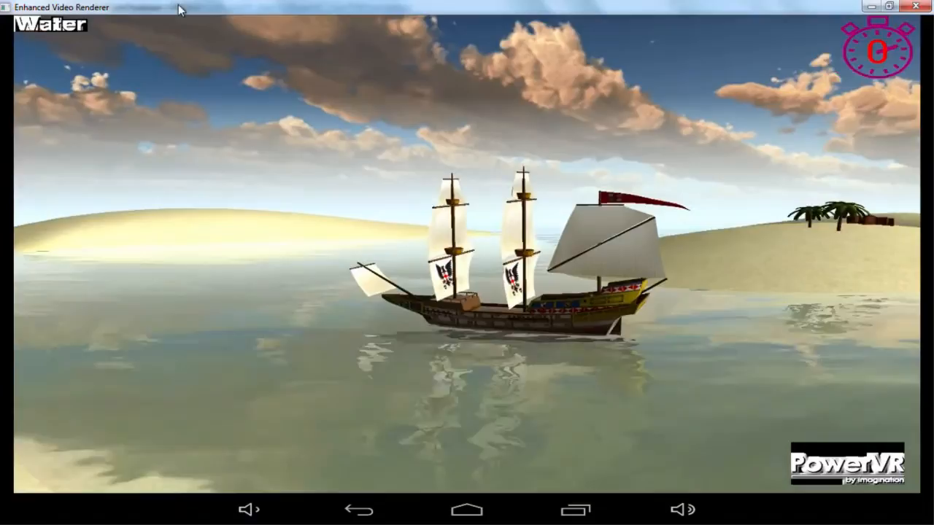
drag(178, 9, 764, 321)
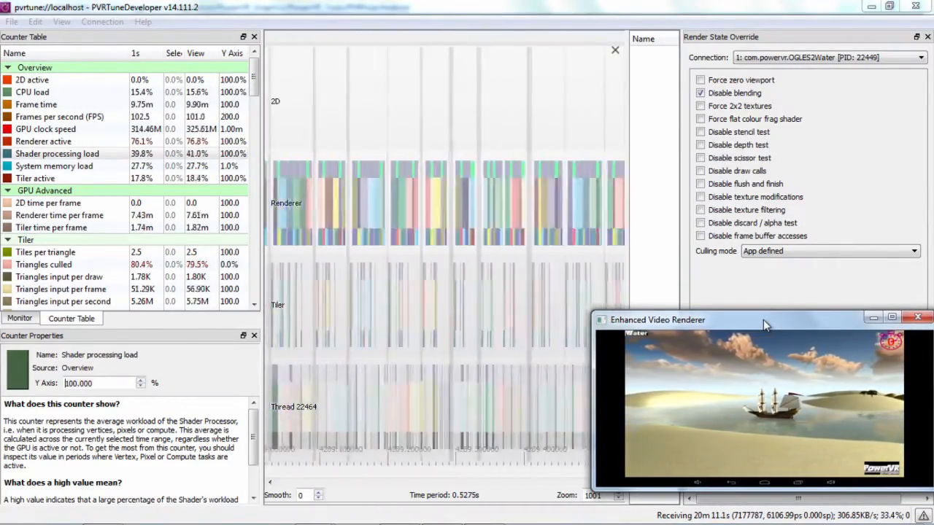
Turn the disable-blending override off for OGLES2Water, then try forcing 2x2 textures and remove that override again.
click(700, 93)
click(701, 106)
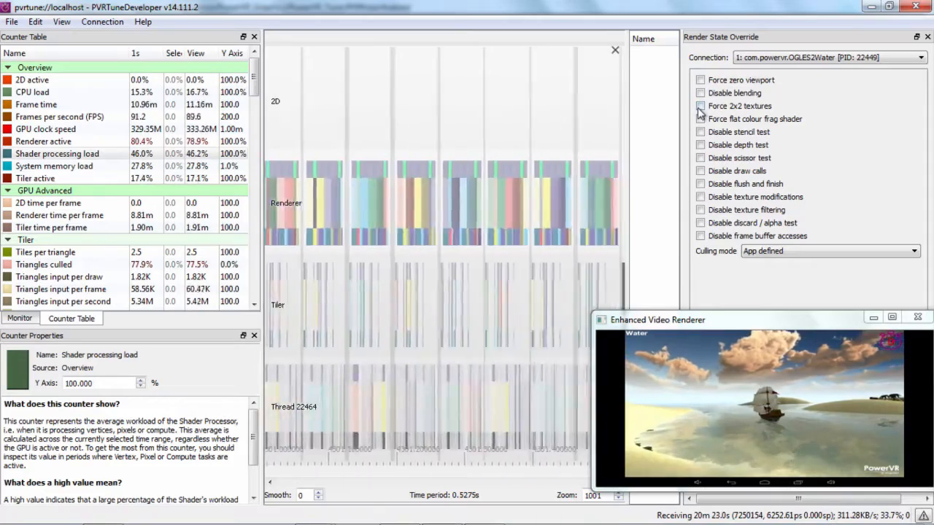
click(700, 107)
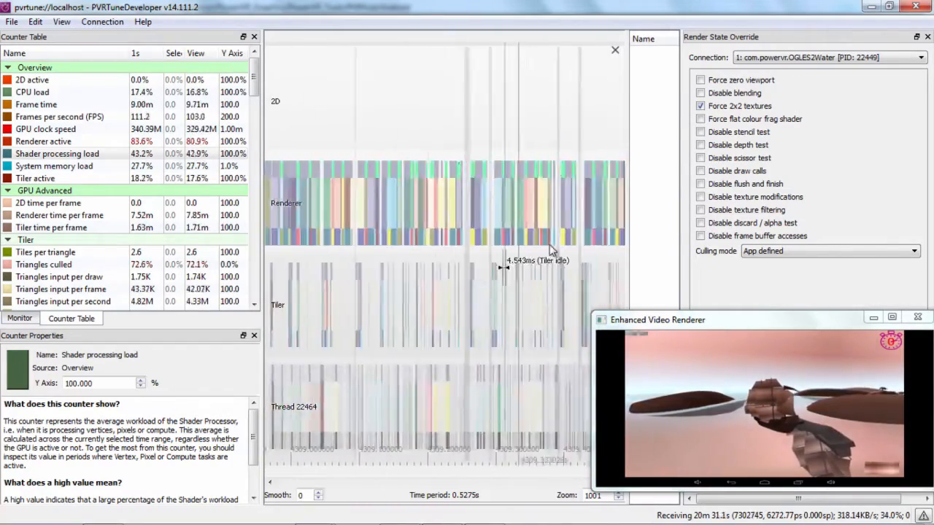
click(700, 108)
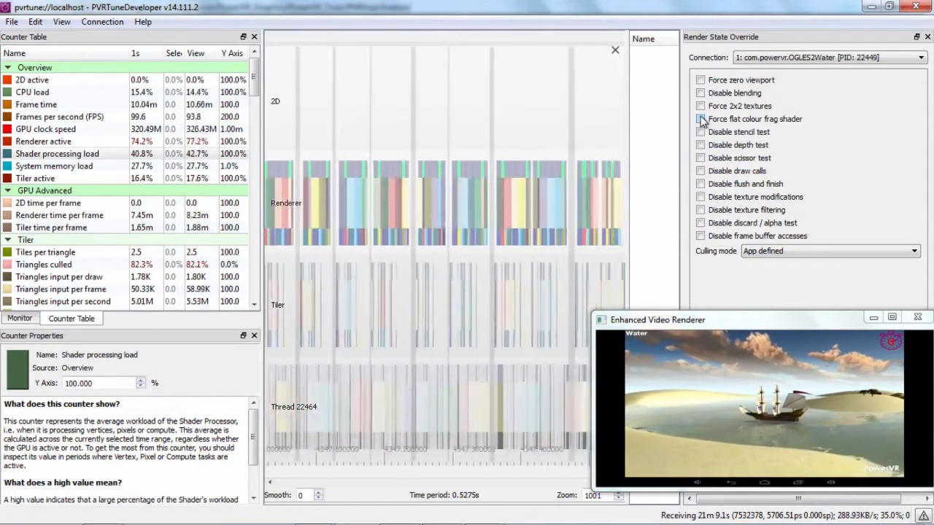
Try the flat colour fragment shader override, switch it off again and minimize the Enhanced Video Renderer window.
click(700, 119)
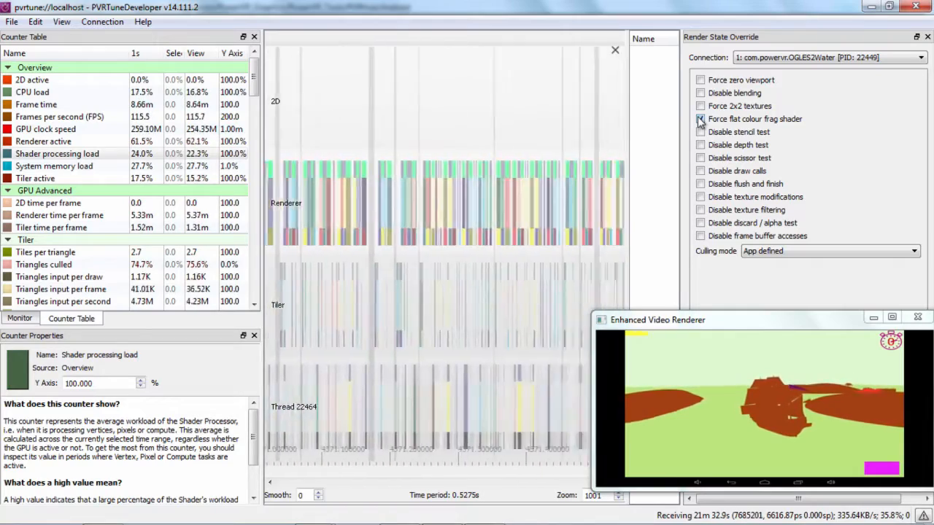
click(700, 120)
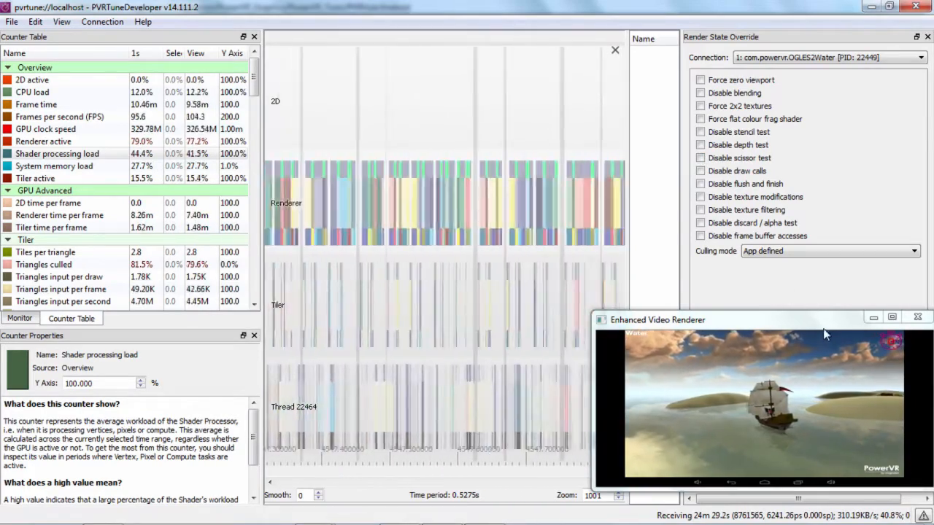
drag(811, 328, 801, 330)
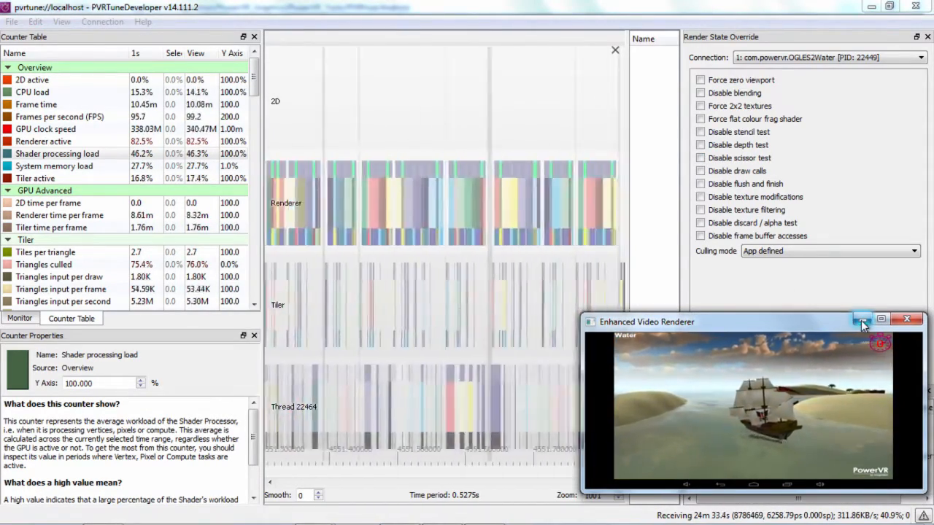
click(861, 321)
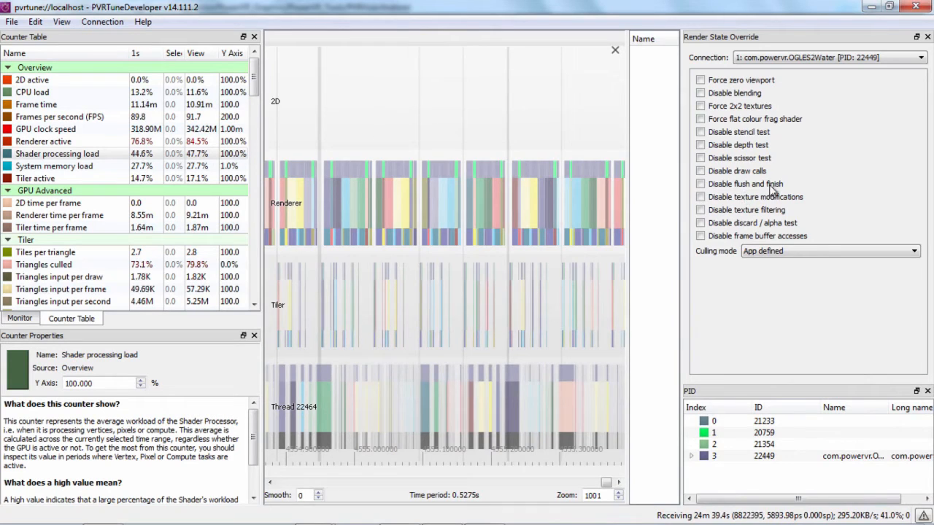
Examine the OGLES2Water renderer task 3/3 of frame 83708 in the timeline, along with its related tiler and thread tasks.
scroll(436, 227, up, 3)
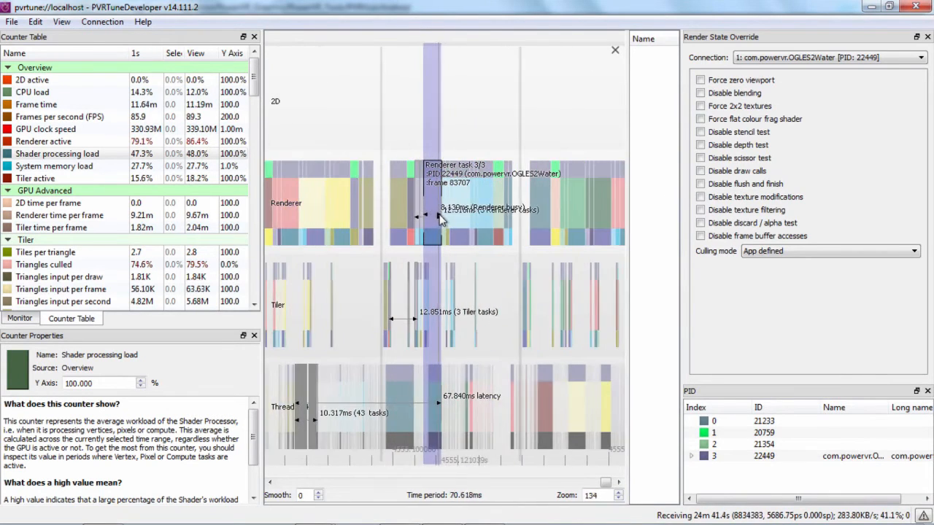
scroll(455, 214, up, 4)
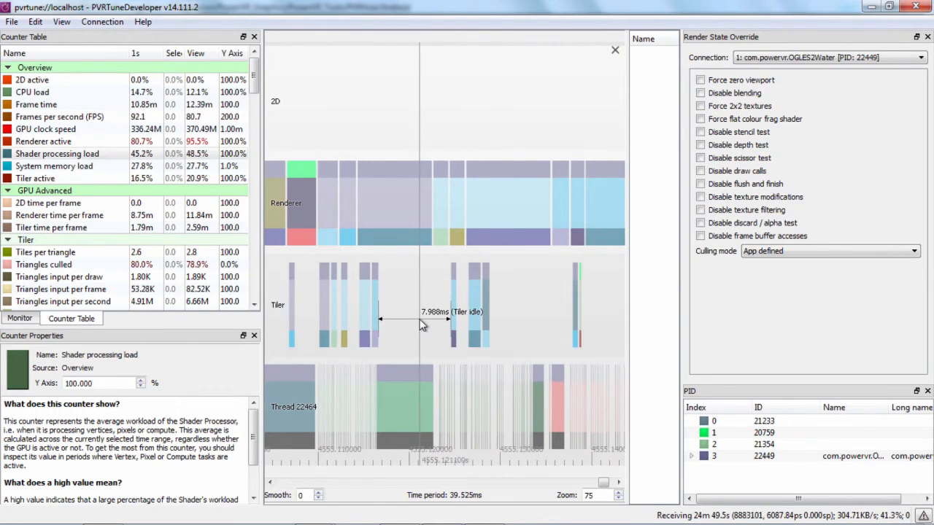
click(481, 231)
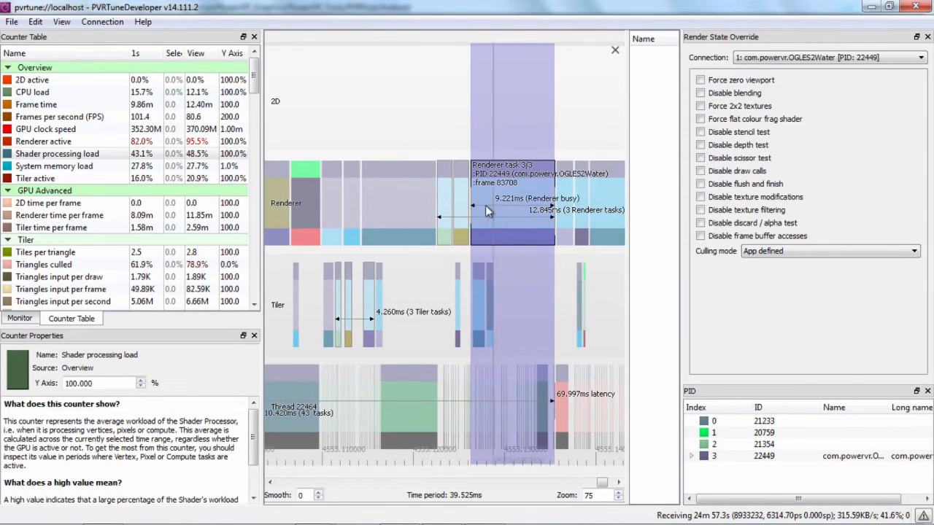
scroll(475, 207, down, 2)
scroll(480, 213, up, 2)
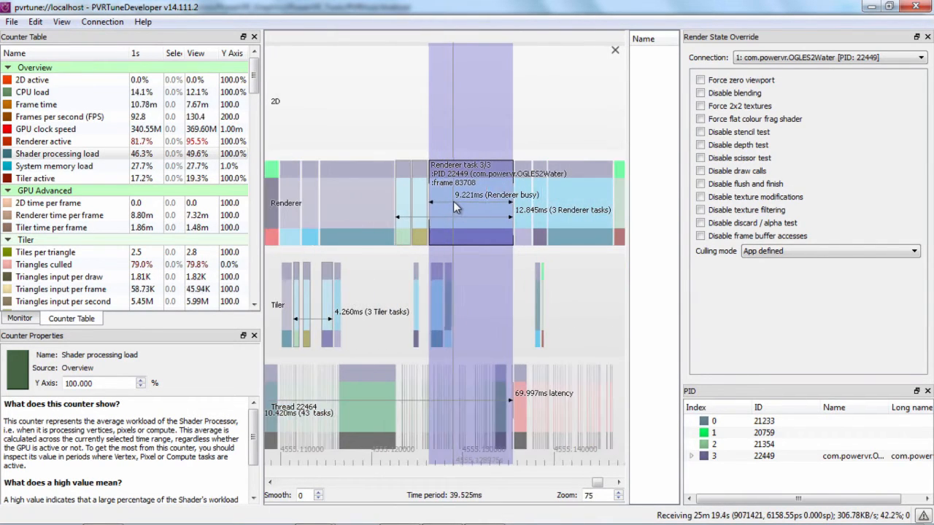
scroll(454, 225, up, 2)
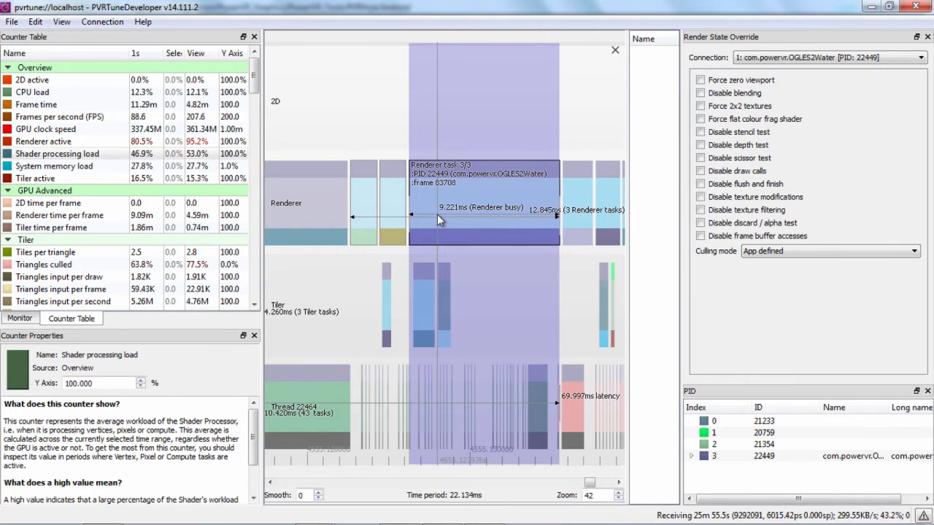
scroll(437, 215, down, 3)
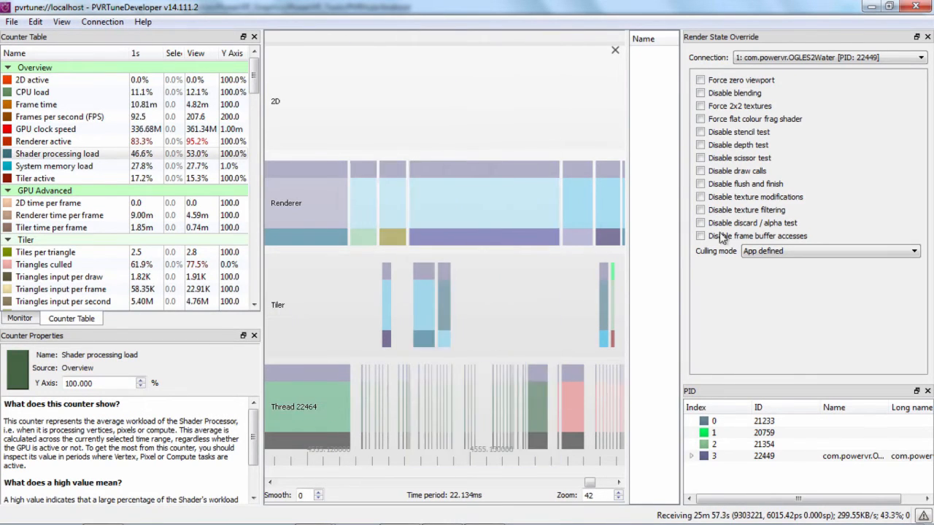
drag(416, 212, 439, 212)
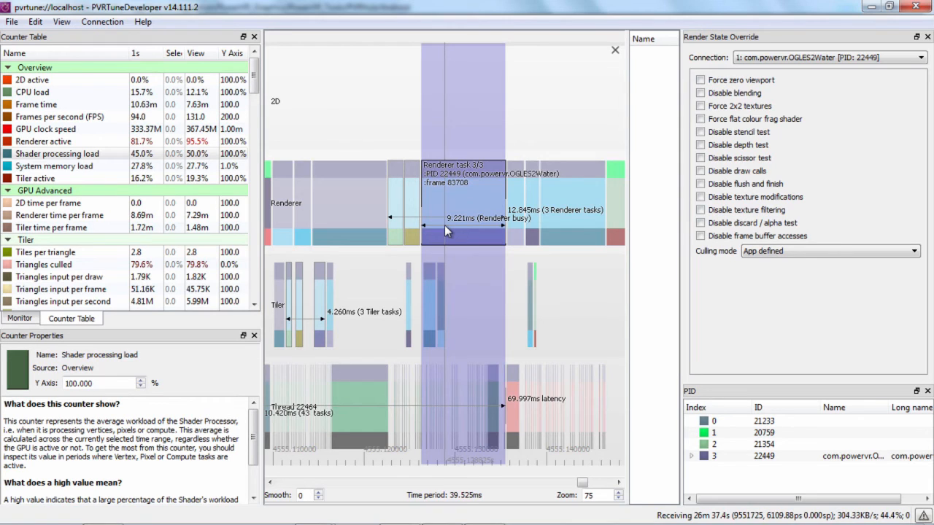
drag(434, 208, 482, 213)
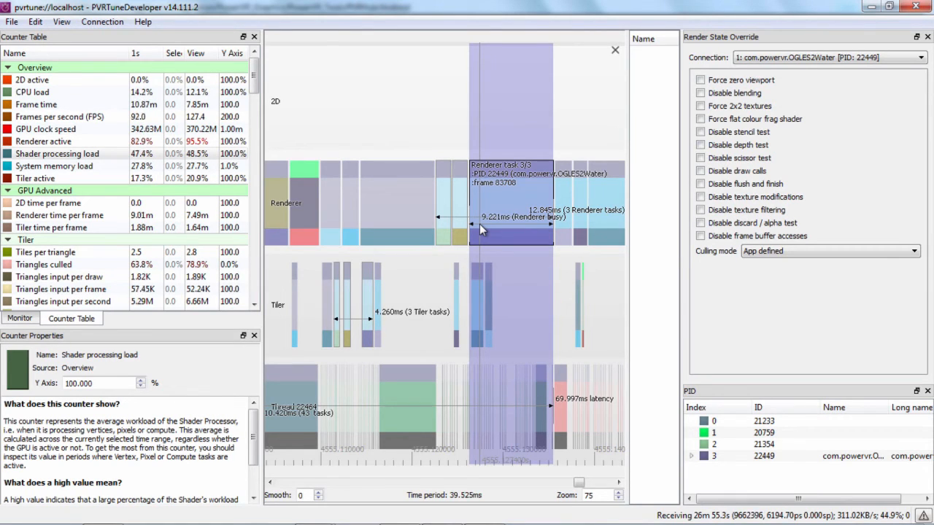
drag(518, 216, 442, 227)
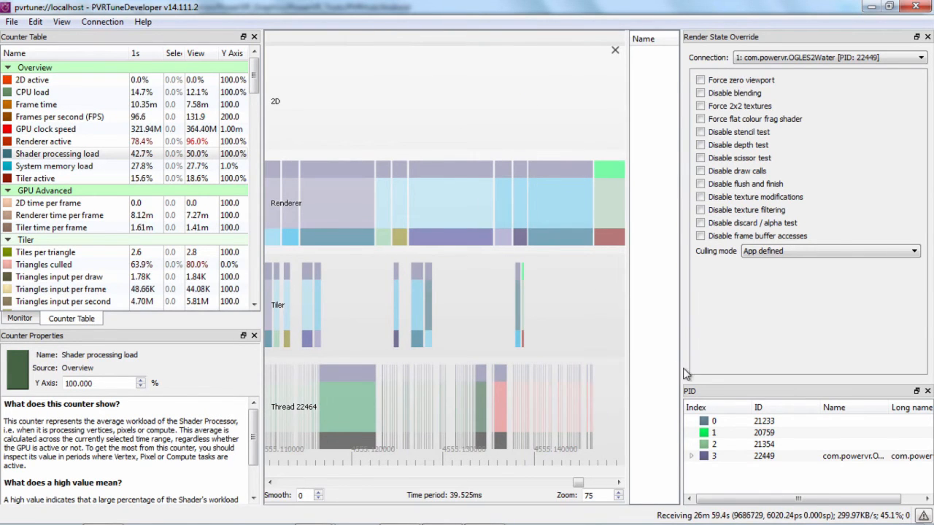
Widen the Render State Override and PID panes and select the com.powervr.OGLES2Water process in the PID list.
drag(681, 371, 644, 412)
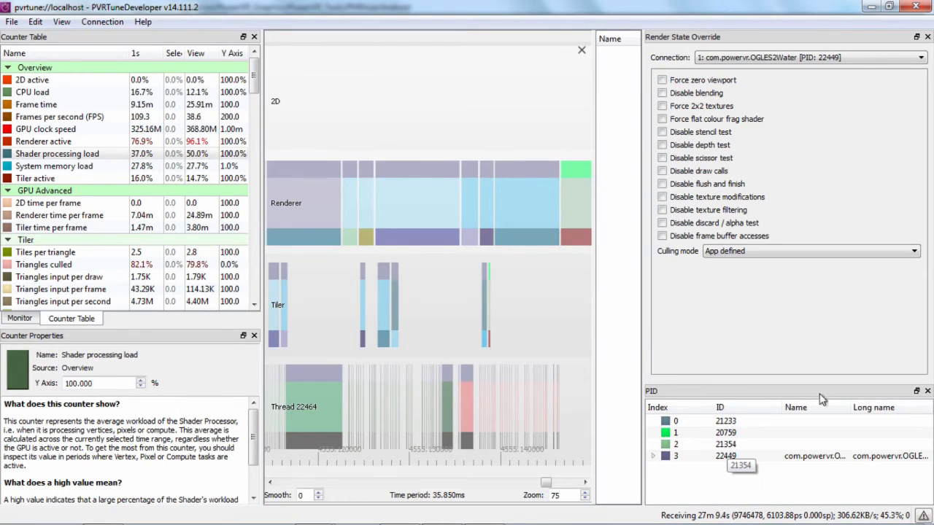
click(660, 456)
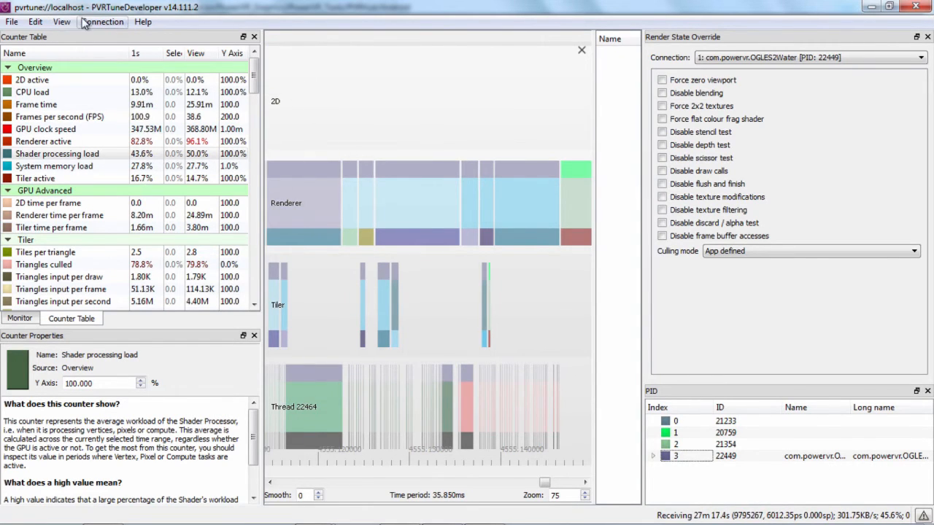
Show the Find pane and search the recorded data for OGLES2Water.
click(58, 22)
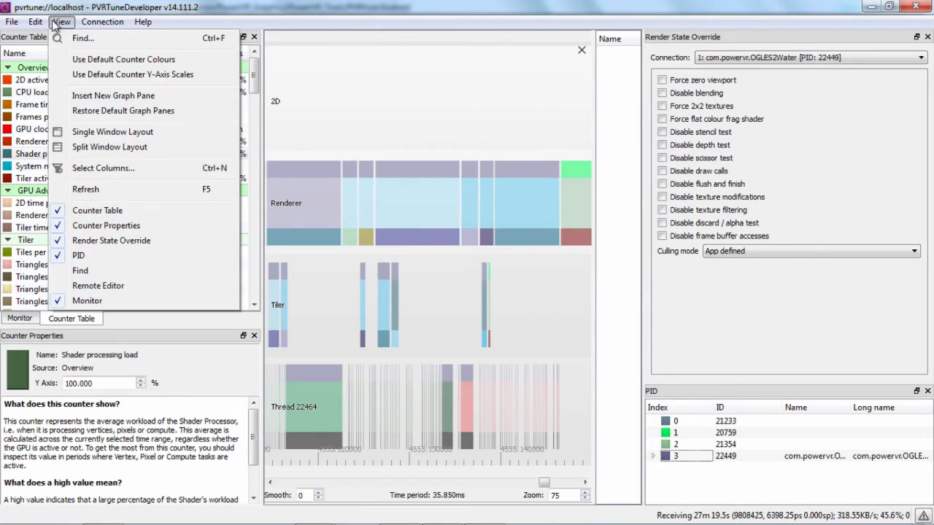
click(59, 23)
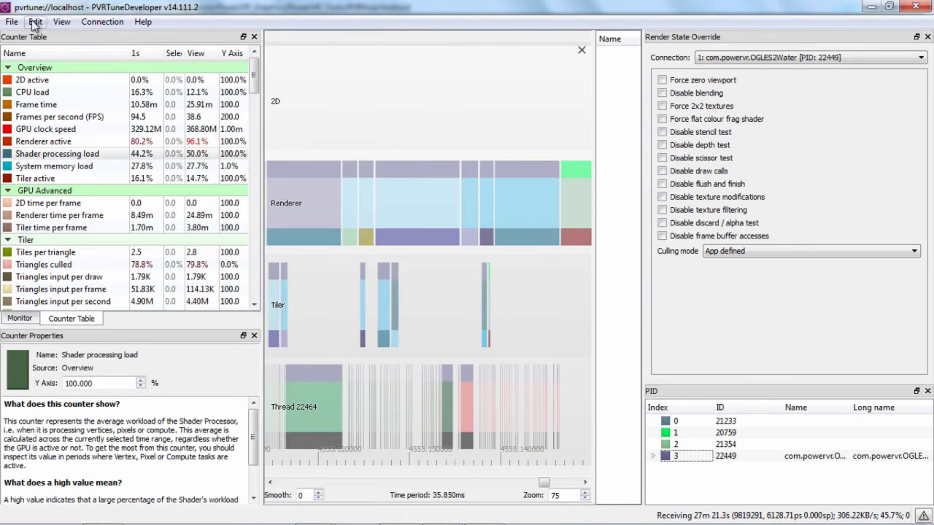
click(59, 23)
click(60, 23)
click(61, 22)
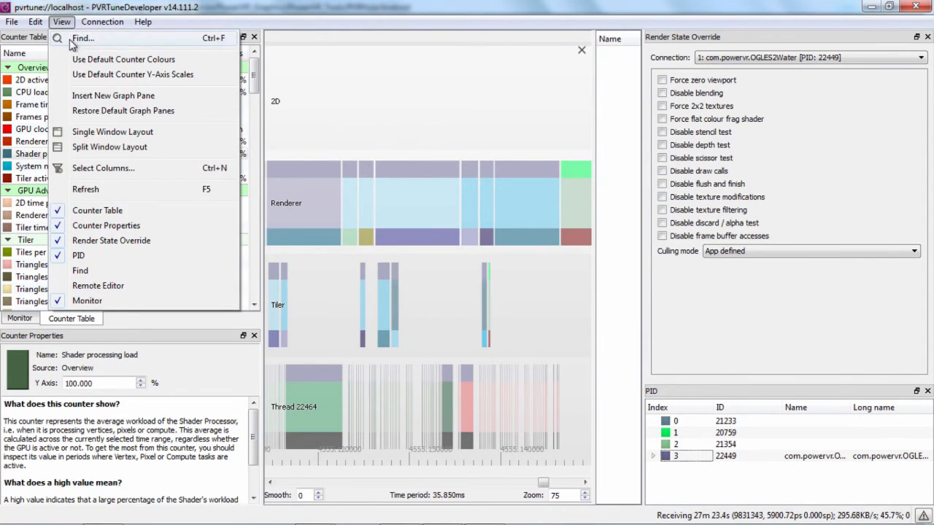
click(73, 38)
click(682, 244)
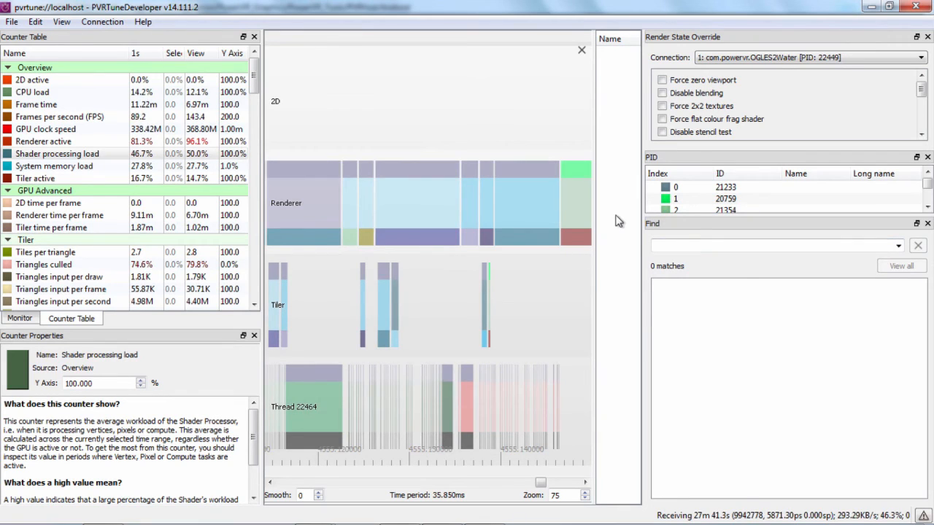
text(OGLES2Water)
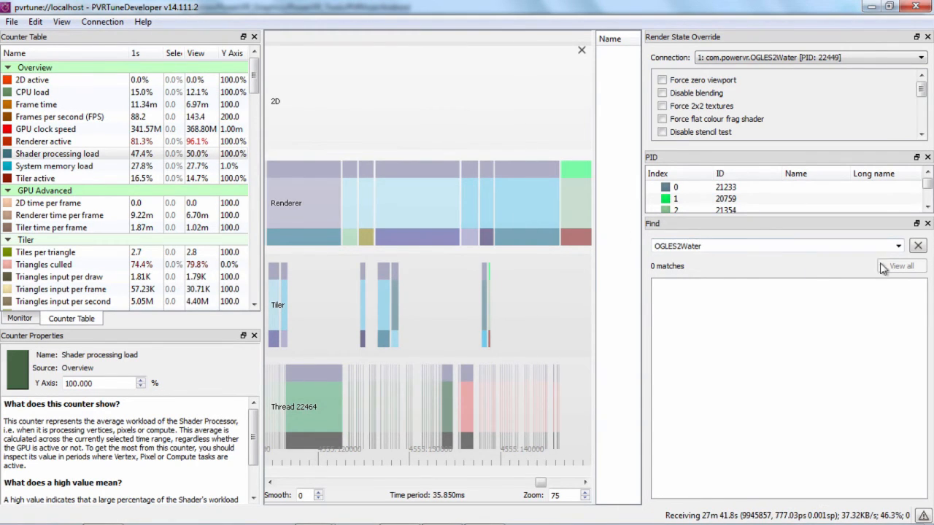
Clear the search text, jump to the com.powervr.OGLES2Water PID entry in the results and close the Find pane.
click(919, 248)
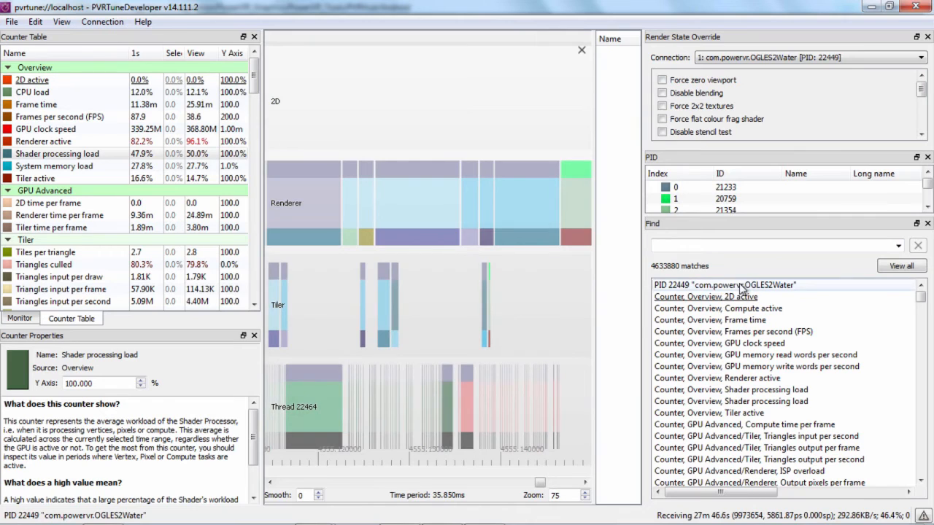
click(742, 286)
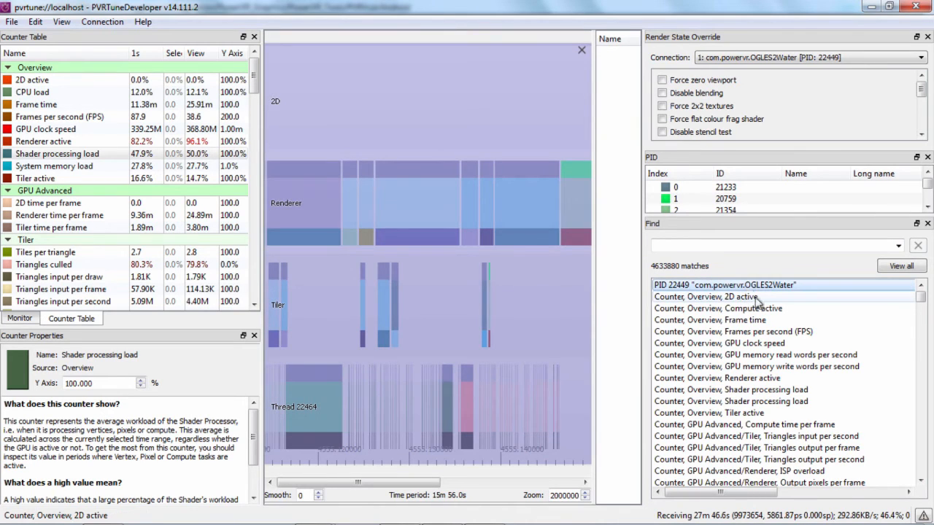
click(927, 224)
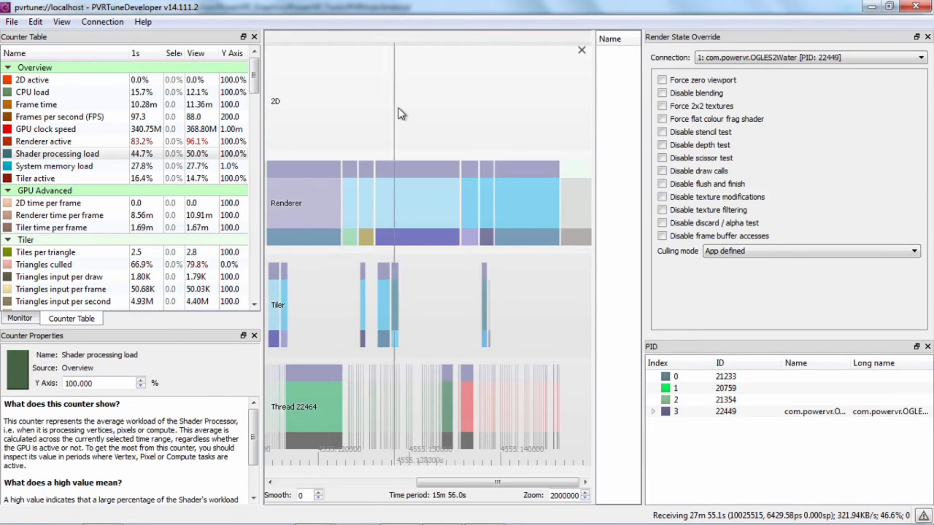
click(405, 109)
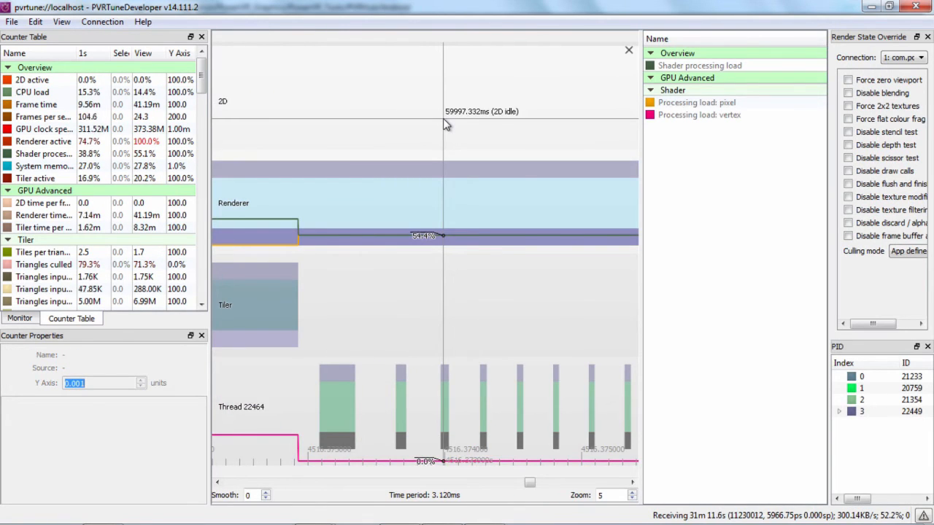